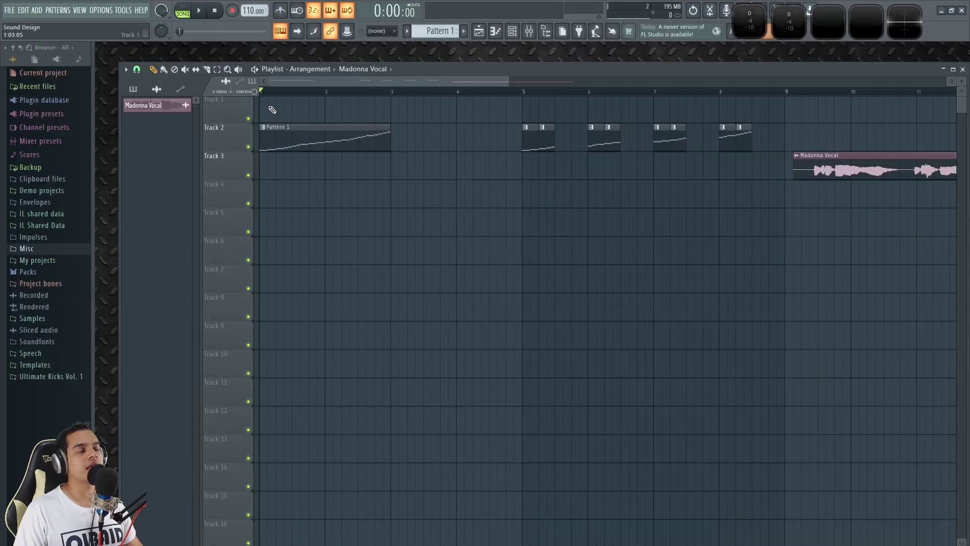
Play the Pattern 1 clips on Track 2 from the start, from bar 5 and from bar 7, and stop playback.
scroll(270, 108, up, 1)
key(space)
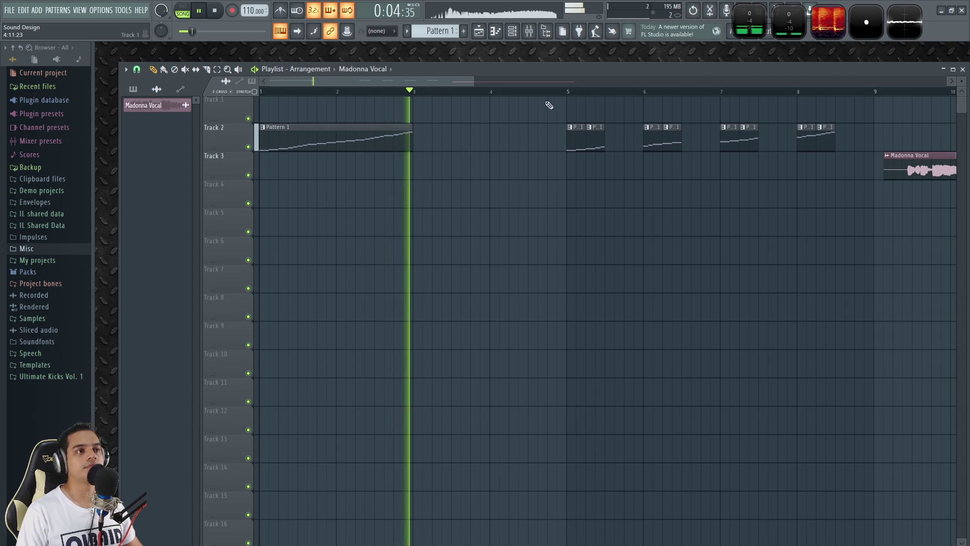
click(569, 92)
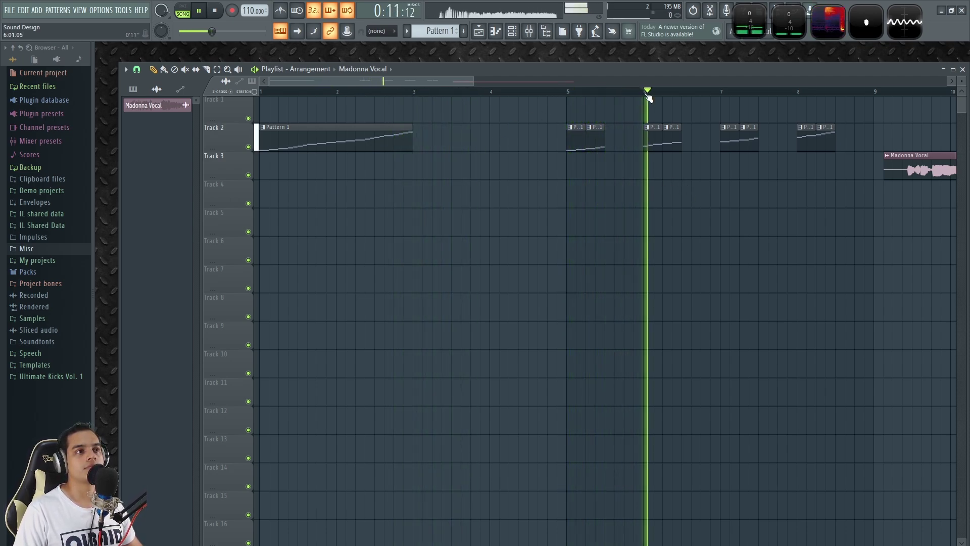
click(724, 93)
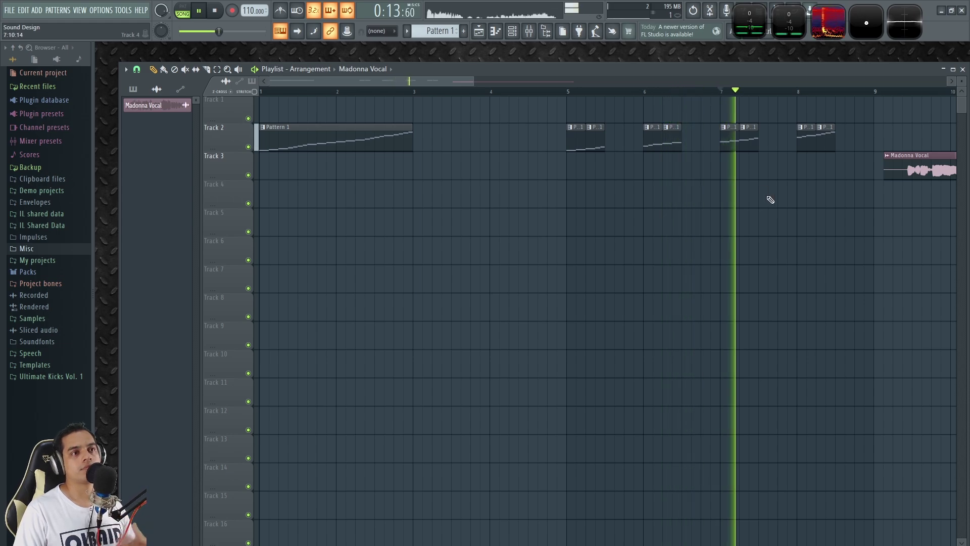
key(space)
Play the Madonna Vocal clip on Track 3 from just after bar 9 and return the playhead to the song start.
scroll(755, 207, down, 2)
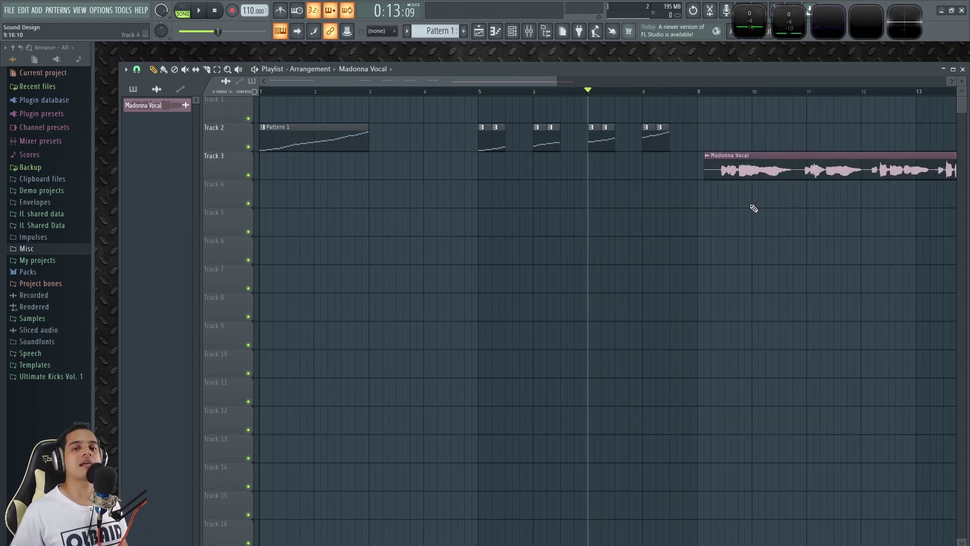
scroll(737, 215, down, 2)
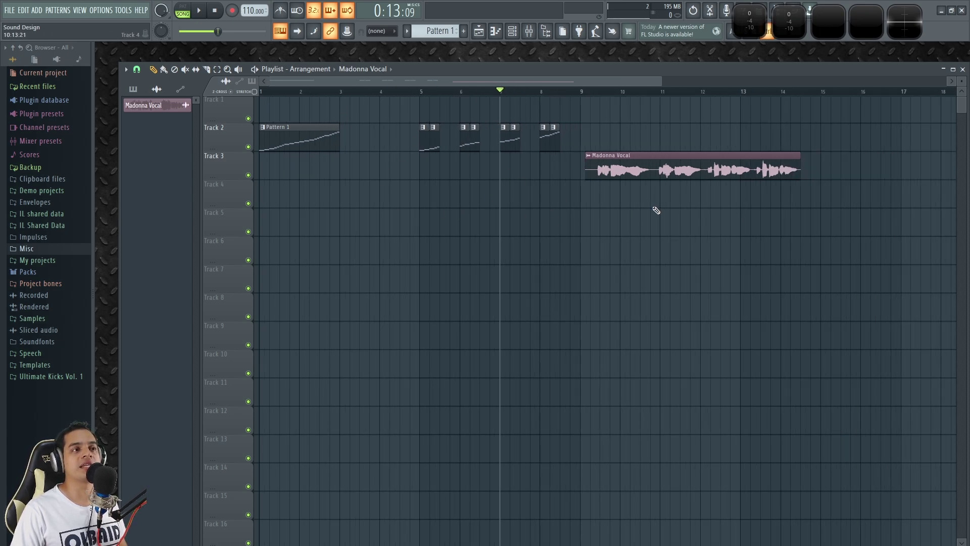
scroll(657, 211, up, 4)
scroll(600, 228, up, 2)
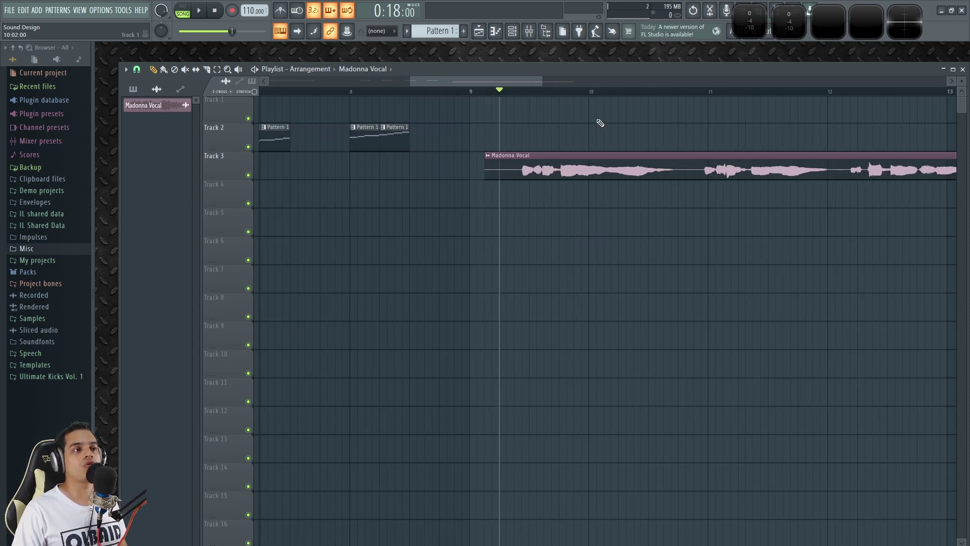
key(space)
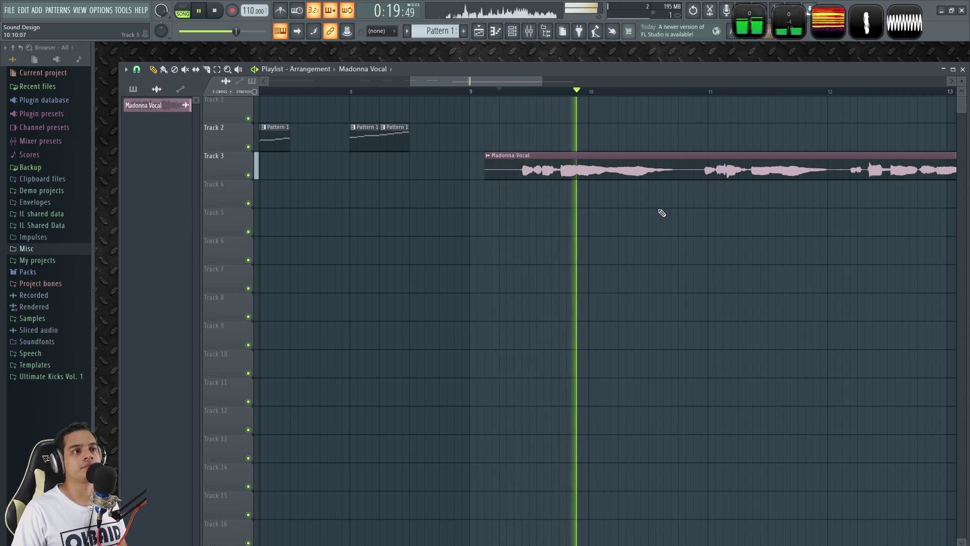
scroll(660, 209, down, 2)
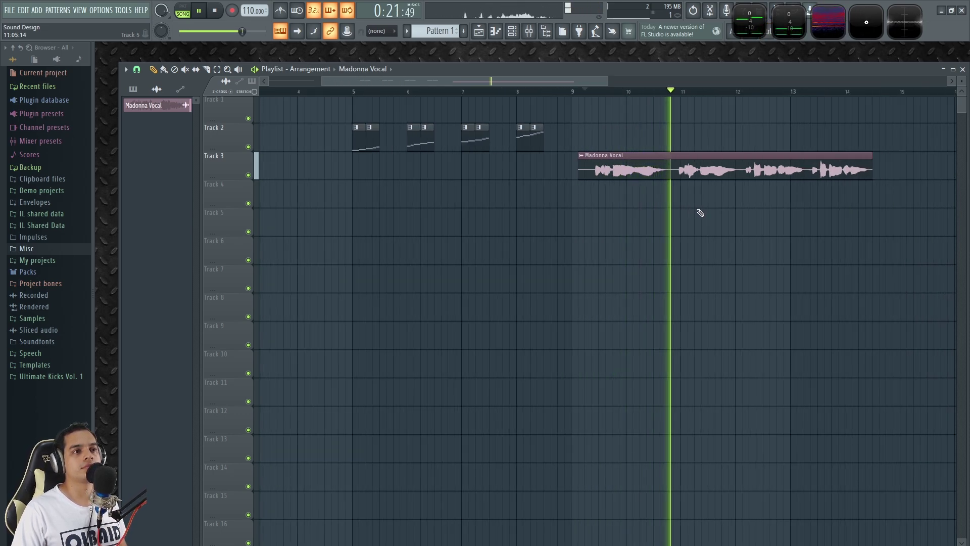
scroll(700, 213, down, 1)
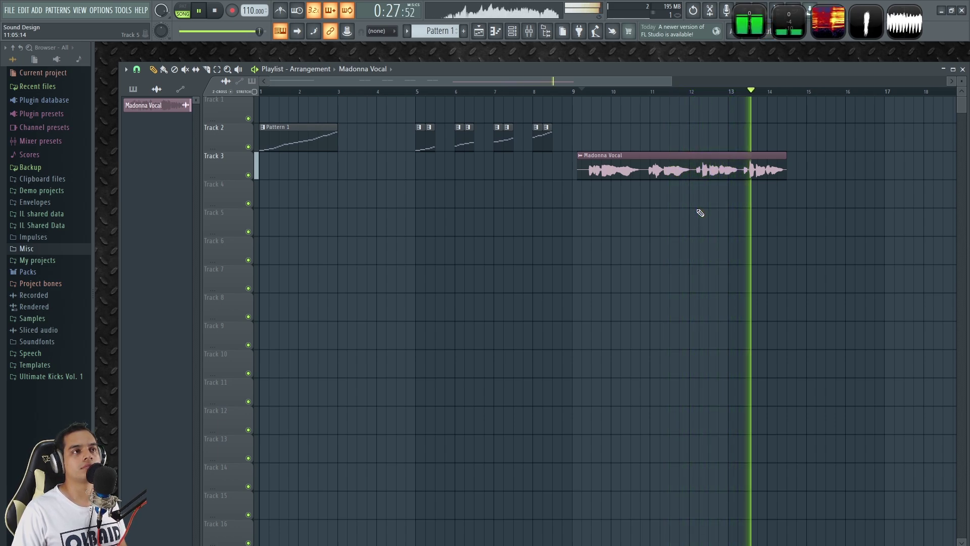
key(space)
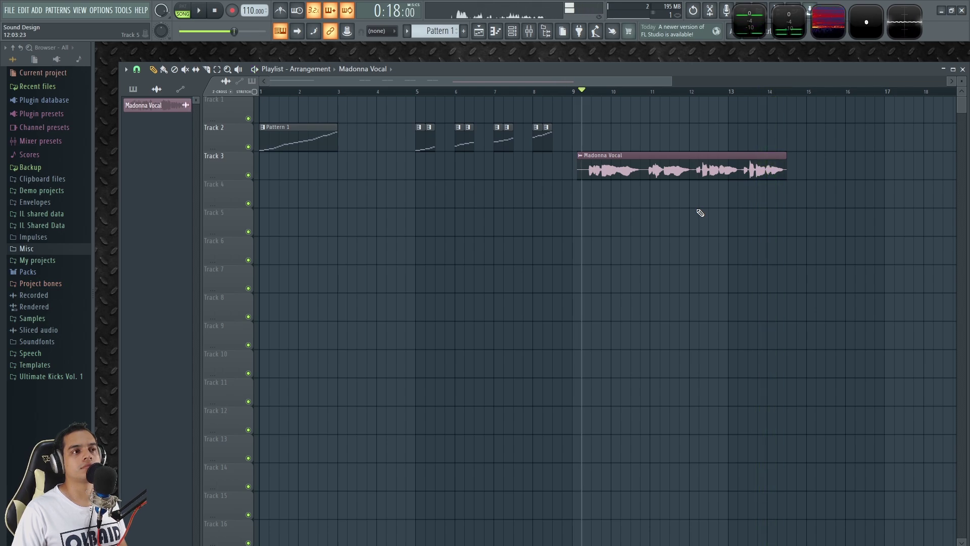
click(215, 11)
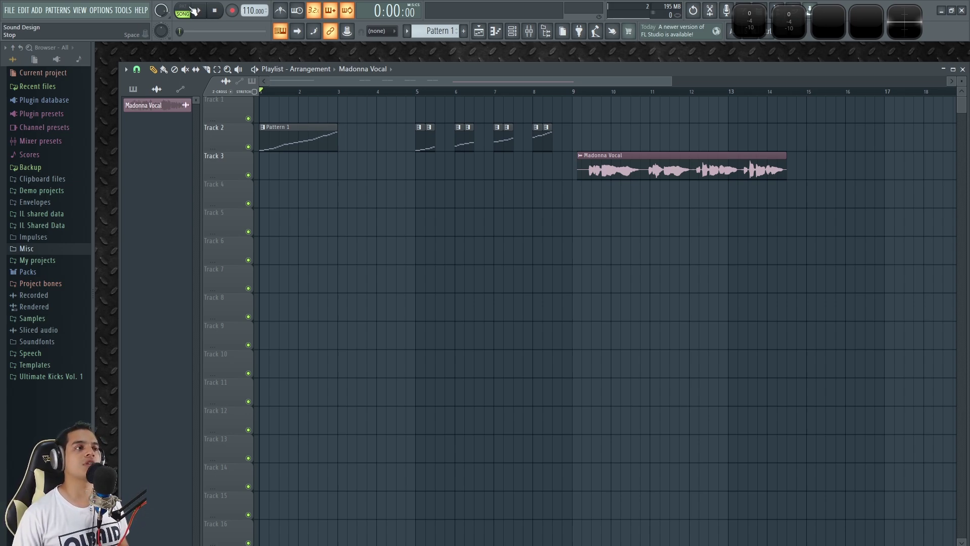
Load Fruity Limiter into effect slot 5 of mixer track Insert 1.
scroll(318, 91, up, 3)
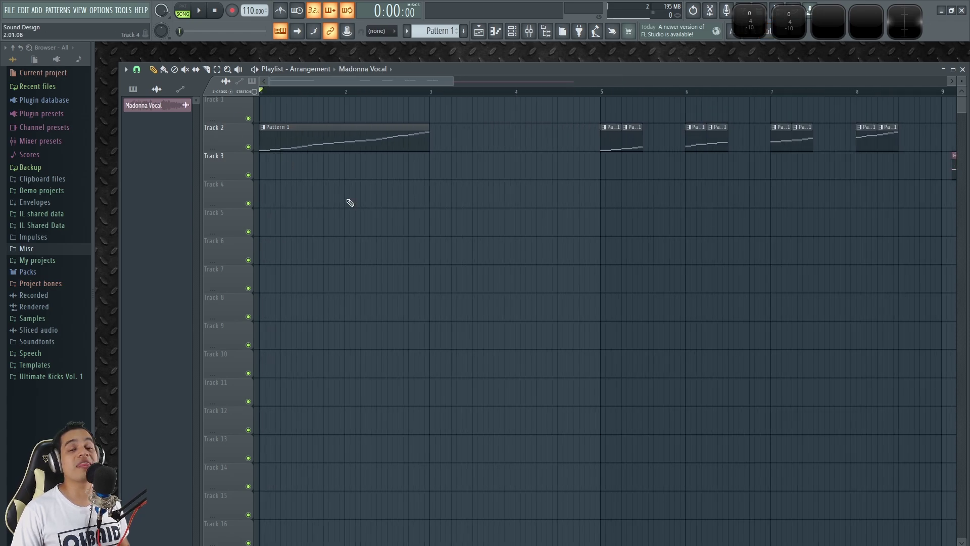
key(F9)
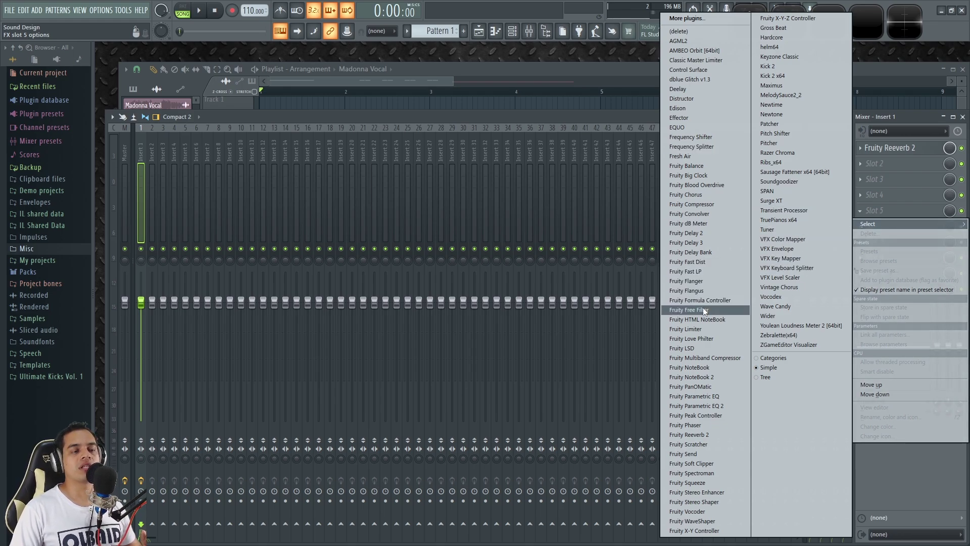
click(692, 329)
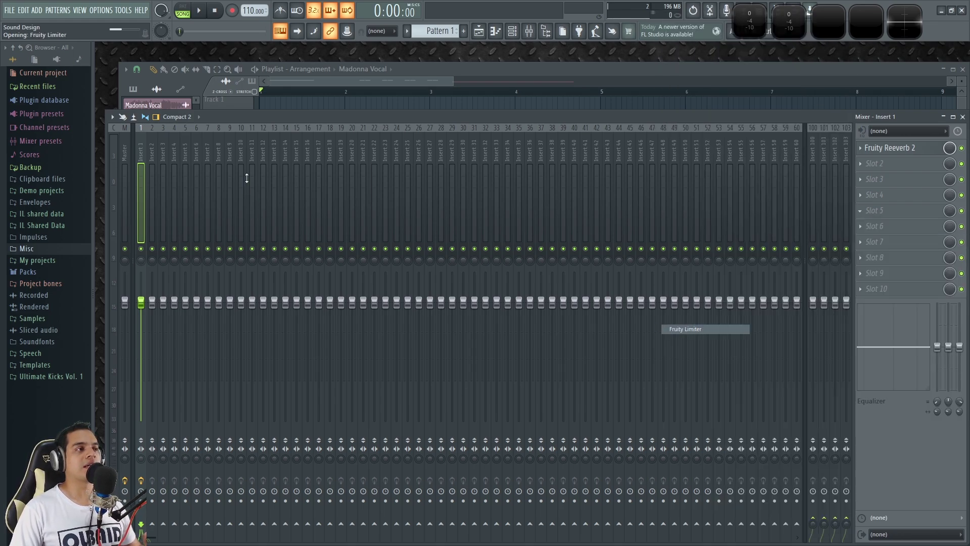
Detach the Fruity Limiter window, close the mixer, and enlarge and reposition the limiter over the playlist.
click(105, 95)
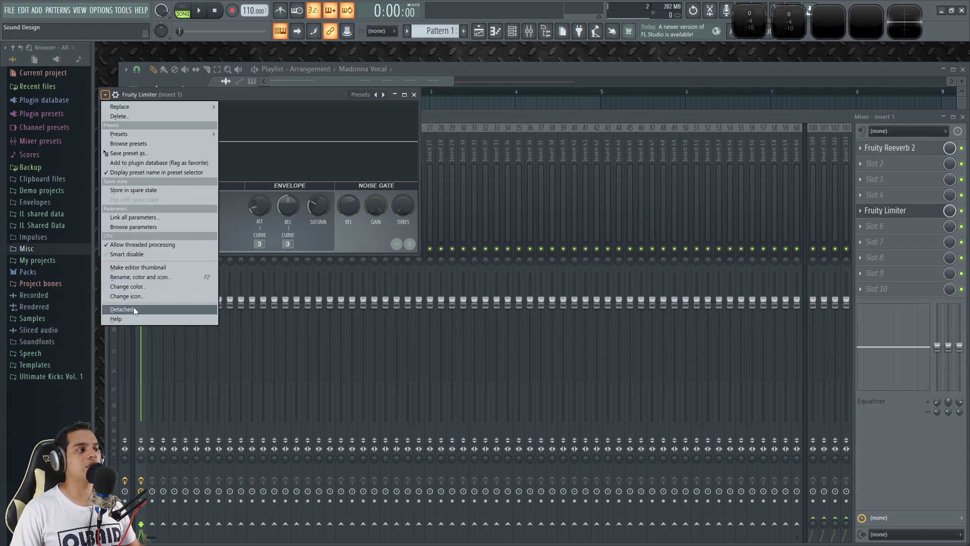
click(134, 310)
drag(238, 96, 444, 157)
click(963, 118)
drag(612, 312, 826, 443)
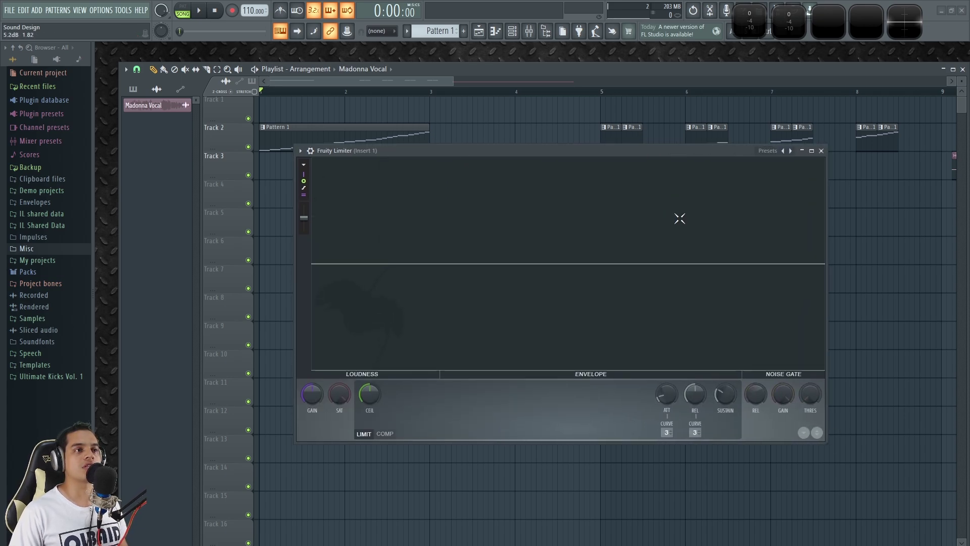
drag(586, 154, 540, 196)
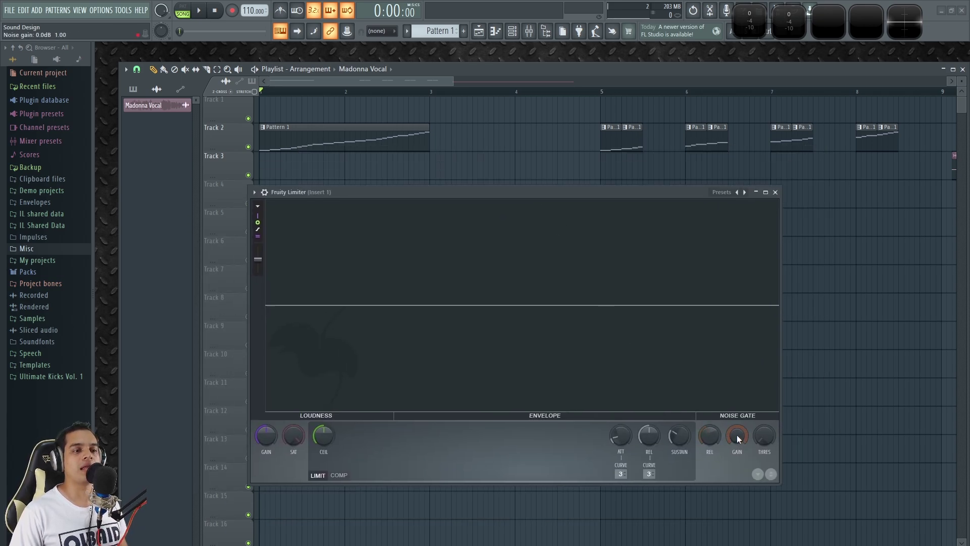
Raise the limiter's noise gate threshold to about -8.8 dB and audition the Pattern 1 clip from the start.
drag(764, 435, 763, 419)
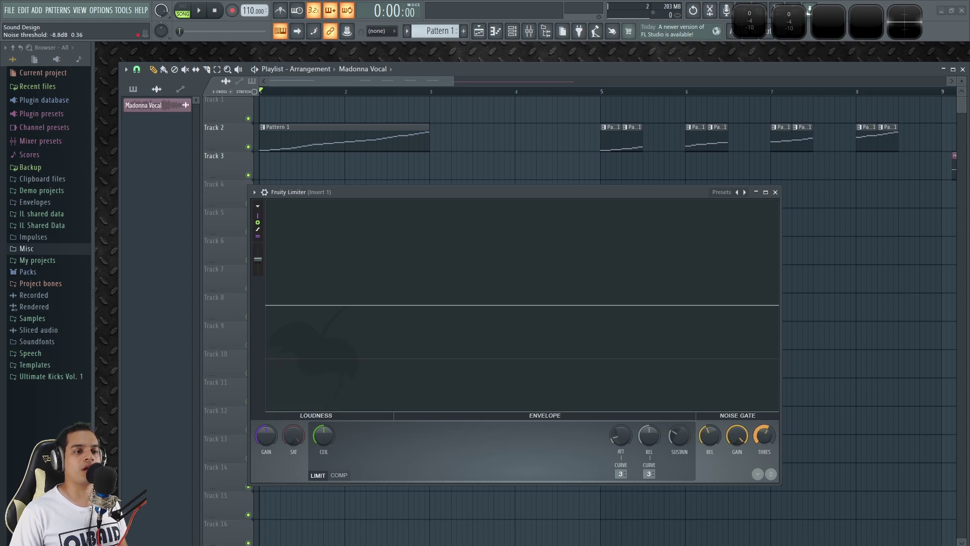
key(space)
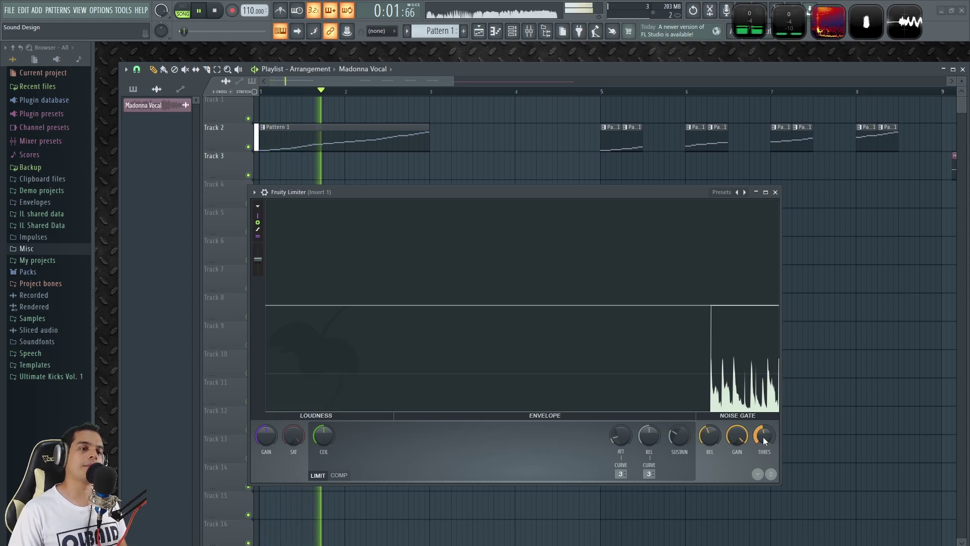
key(space)
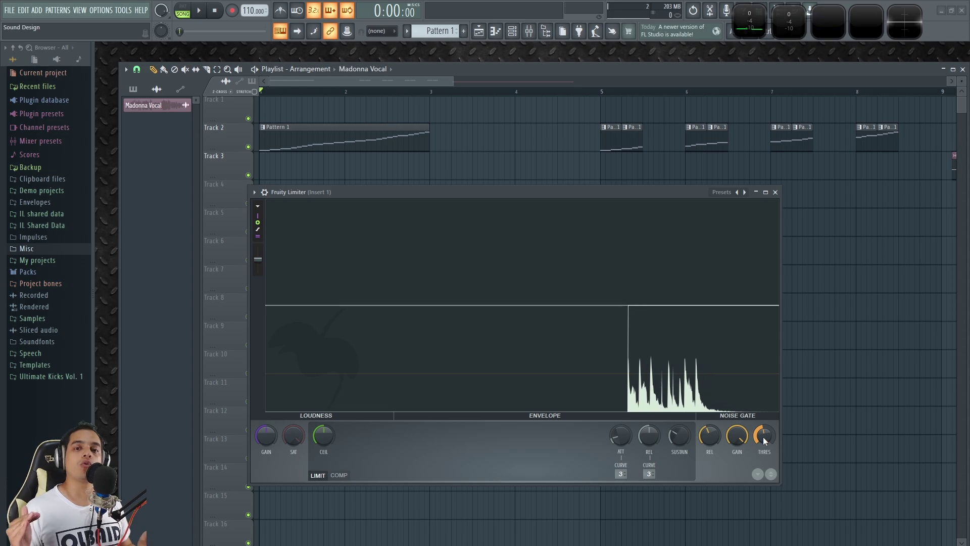
Try a noise gate threshold of about -26.5 dB with a gate gain of about -11.5 dB.
mouse_move(738, 441)
mouse_down()
mouse_move(739, 483)
mouse_move(739, 434)
mouse_up()
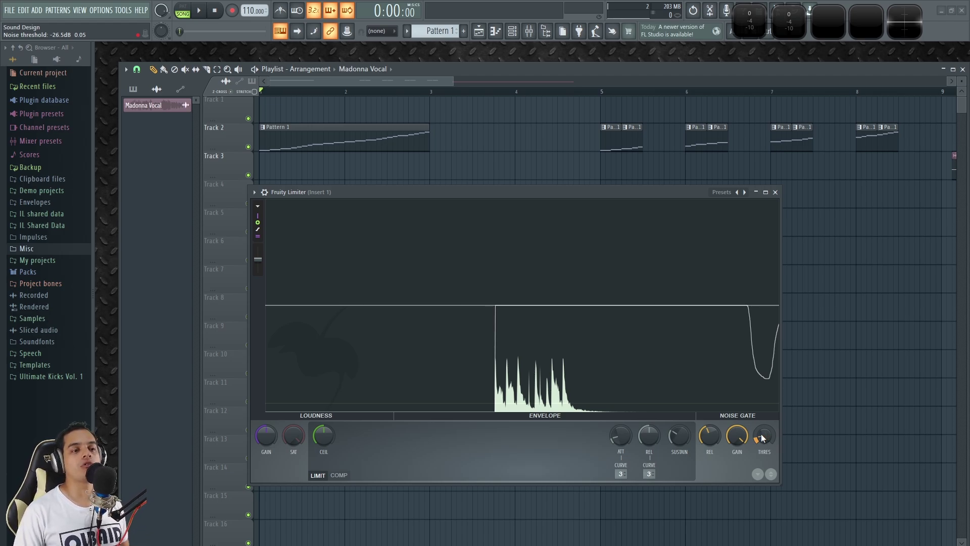
drag(737, 436, 737, 380)
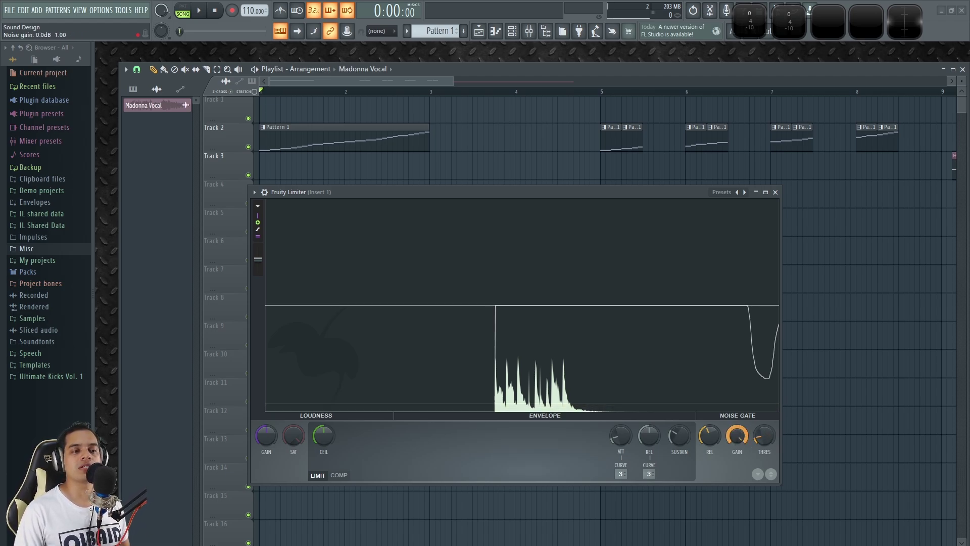
drag(737, 435, 737, 409)
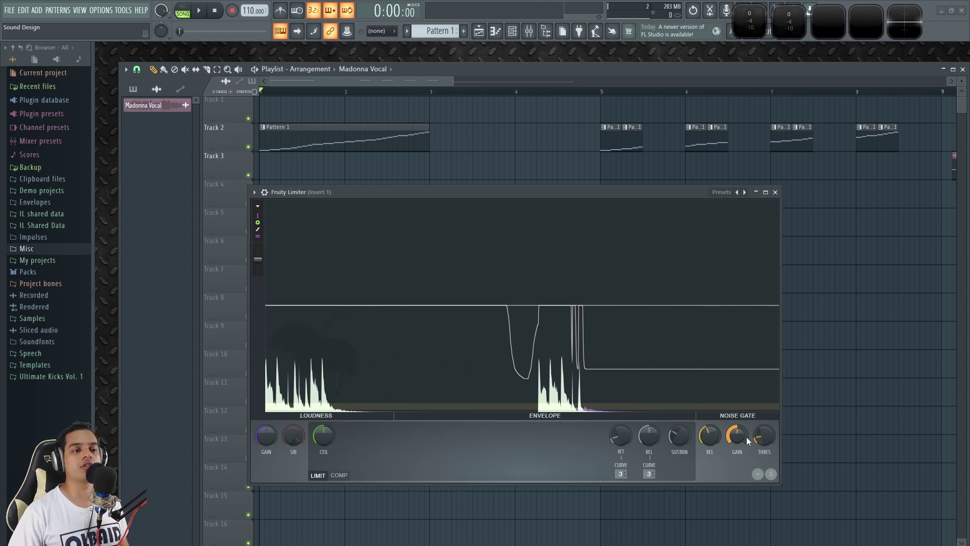
drag(766, 436, 765, 438)
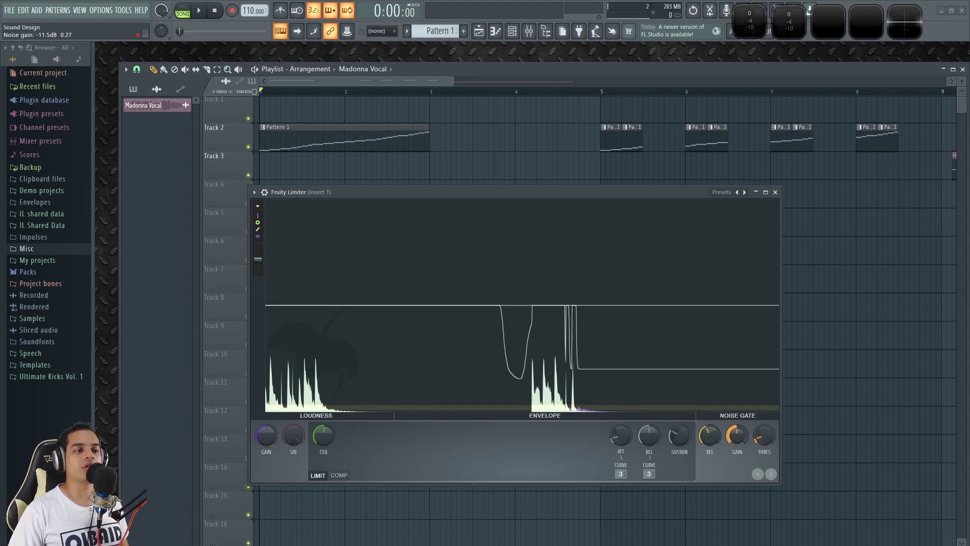
Set the noise gate gain to about -9.3 dB and its threshold to about -31 dB while auditioning Pattern 1.
drag(740, 438, 740, 424)
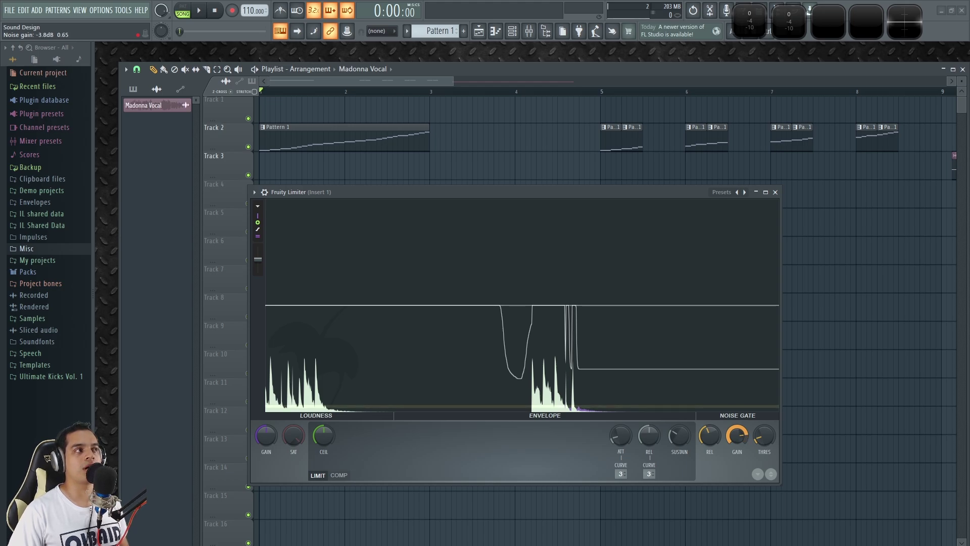
key(space)
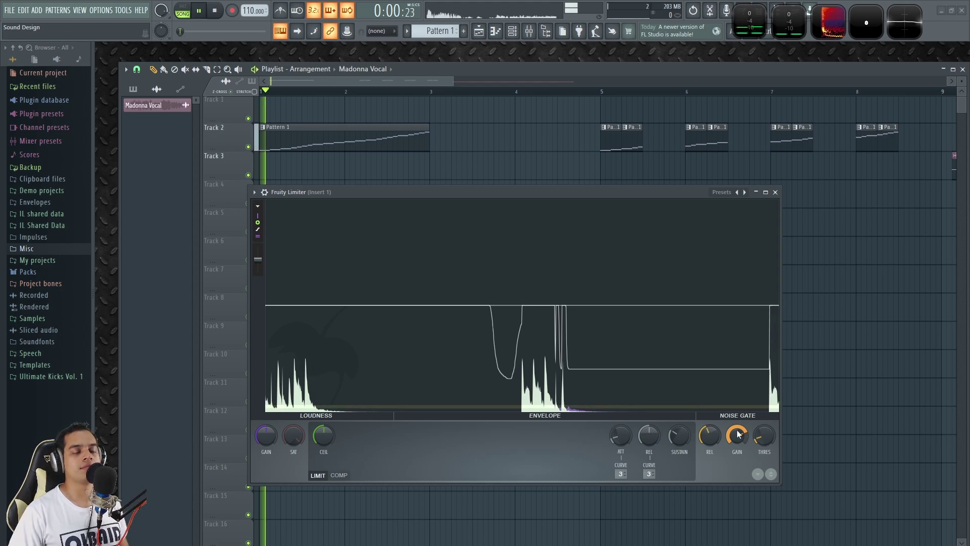
drag(768, 434, 737, 443)
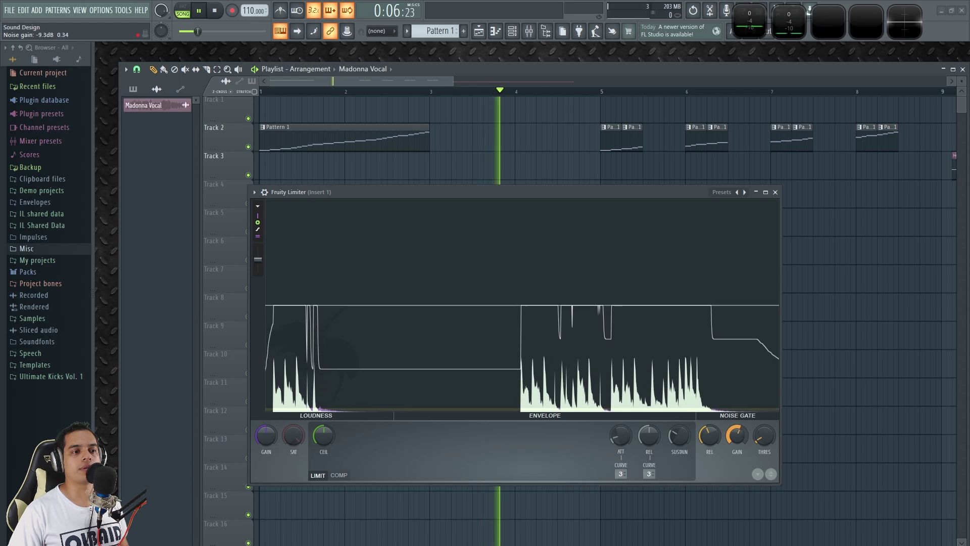
key(space)
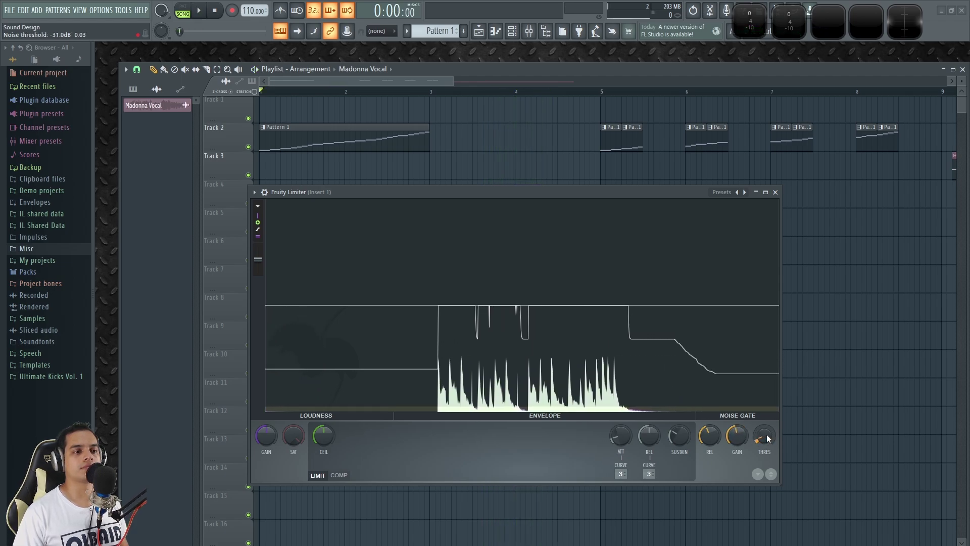
key(space)
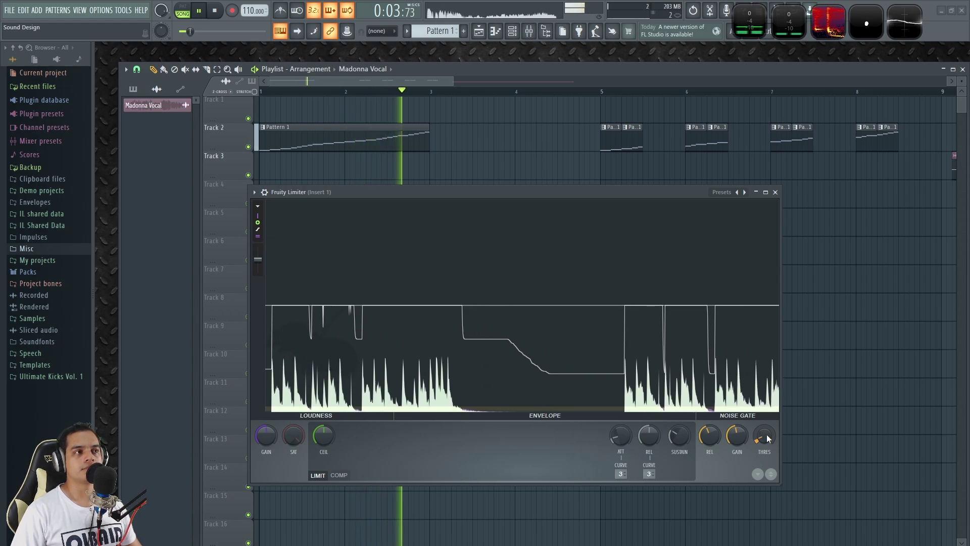
key(space)
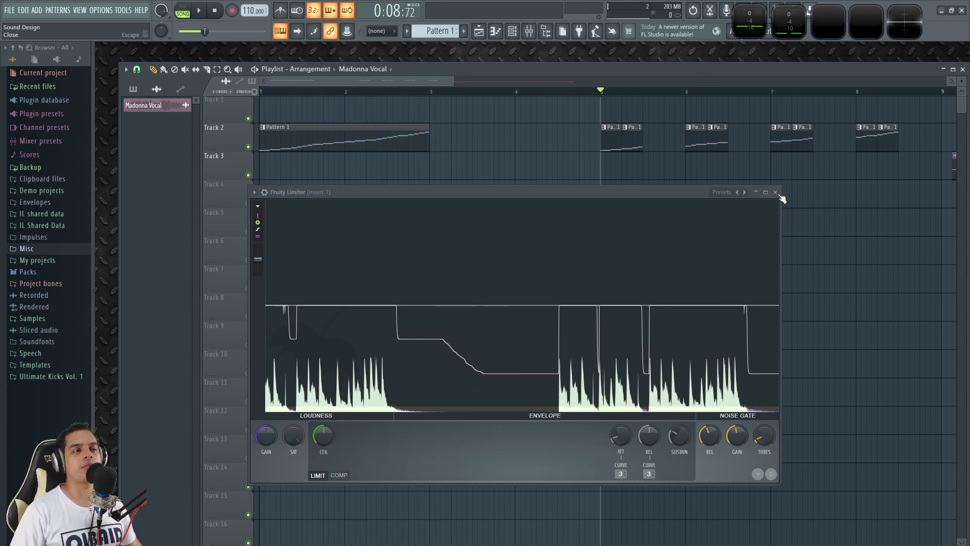
Shift the limiter window aside and audition the short Pattern 1 clips from just after bar 5.
drag(646, 200, 666, 199)
key(space)
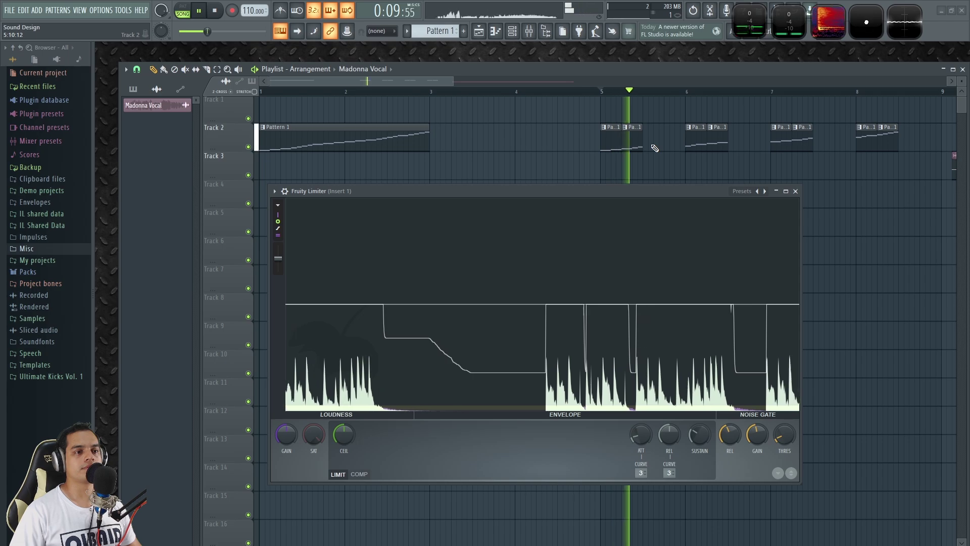
click(636, 92)
key(space)
key(space)
key(space)
Raise the noise gate threshold strongly and repeatedly replay the short clip after bar 5.
drag(787, 435, 786, 361)
key(space)
key(space)
key(space)
key(space)
Lower the noise gate threshold to its minimum and replay the short clip to hear it ungated.
drag(787, 435, 787, 510)
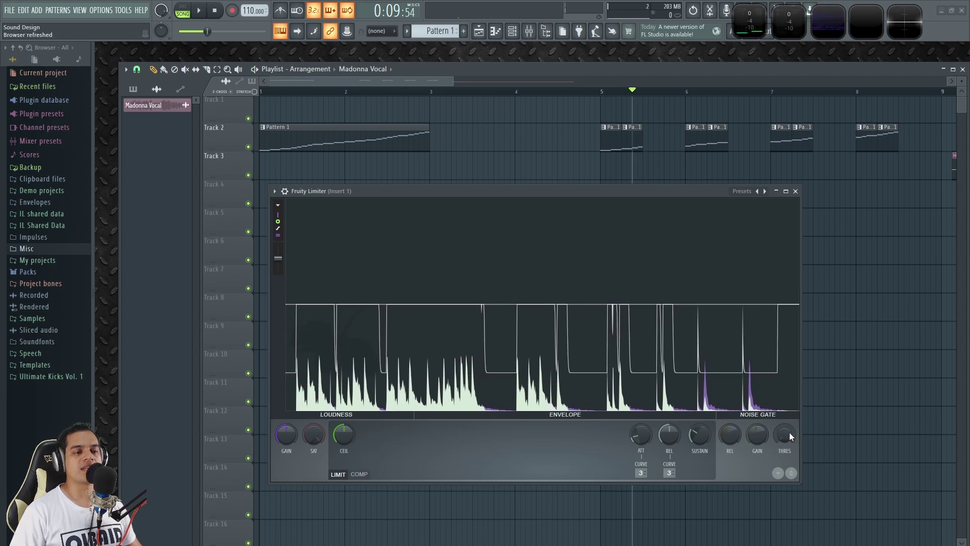
key(space)
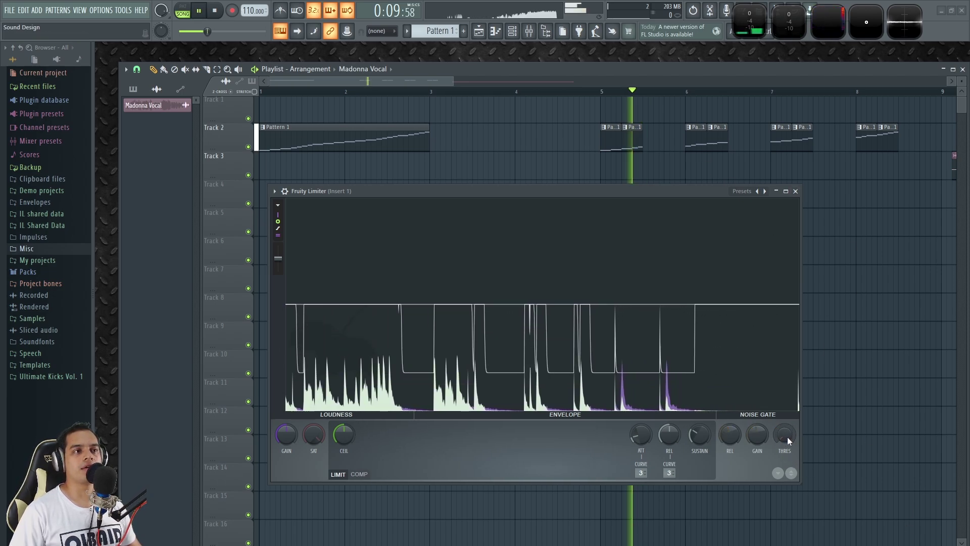
key(space)
key(space)
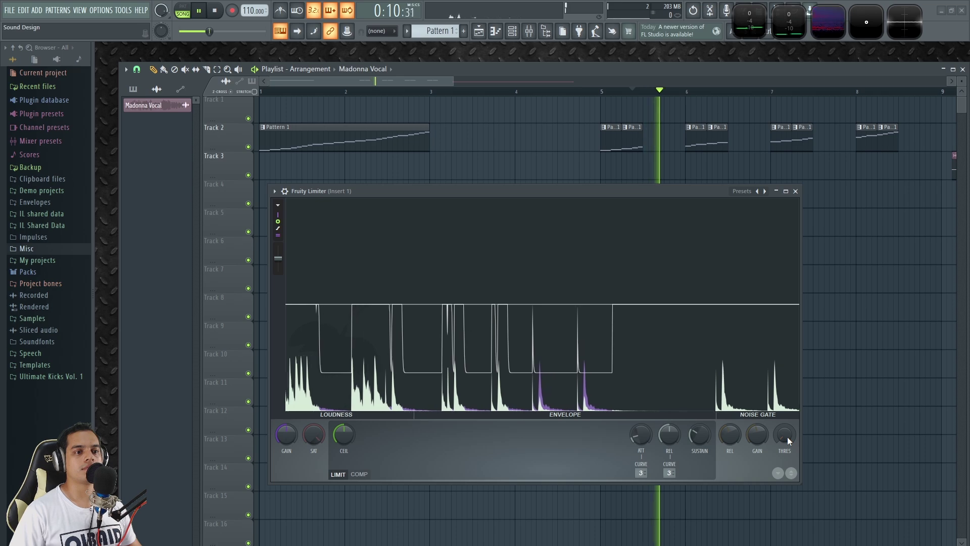
key(space)
Raise the noise gate threshold slightly and replay the short clip after bar 5.
drag(787, 436, 787, 427)
key(space)
key(space)
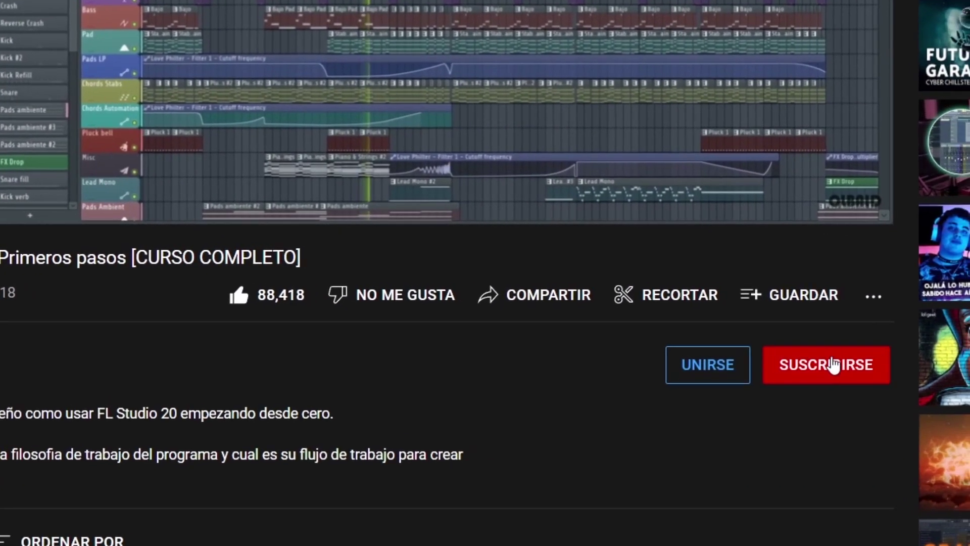
Switch to the YouTube course video, subscribe to its channel and set notifications to Todas.
click(879, 369)
click(840, 367)
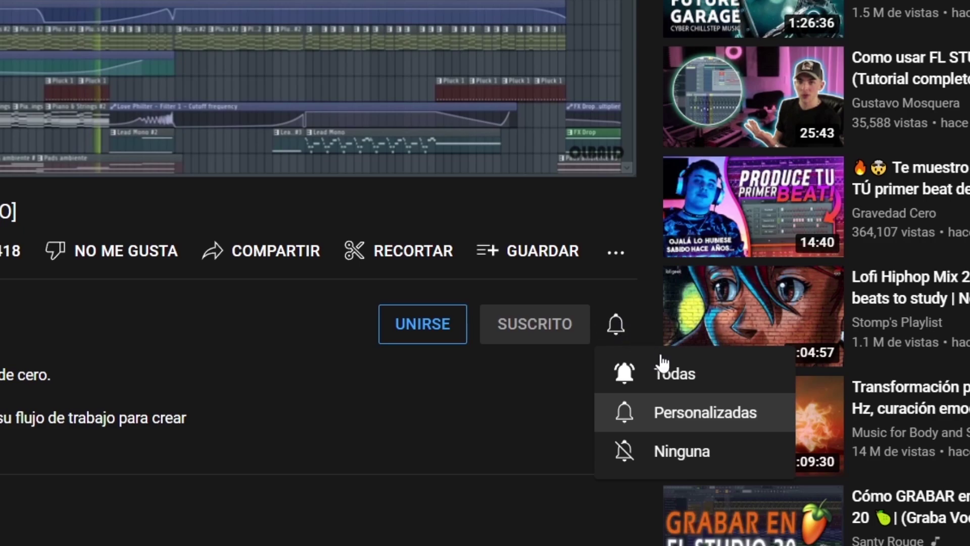
click(668, 376)
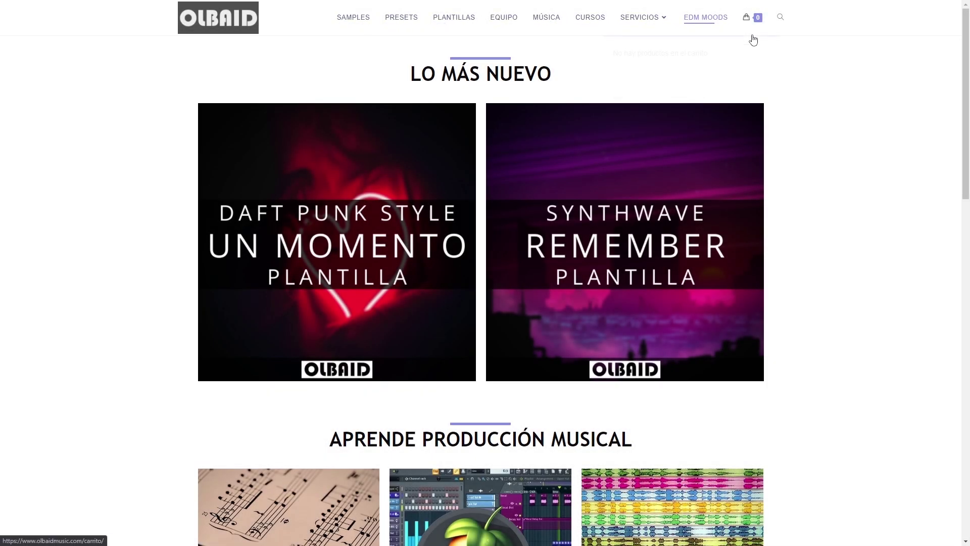
Look through the Olbaid website's home page from the newest templates down to the studio equipment and social media links.
scroll(845, 289, down, 10)
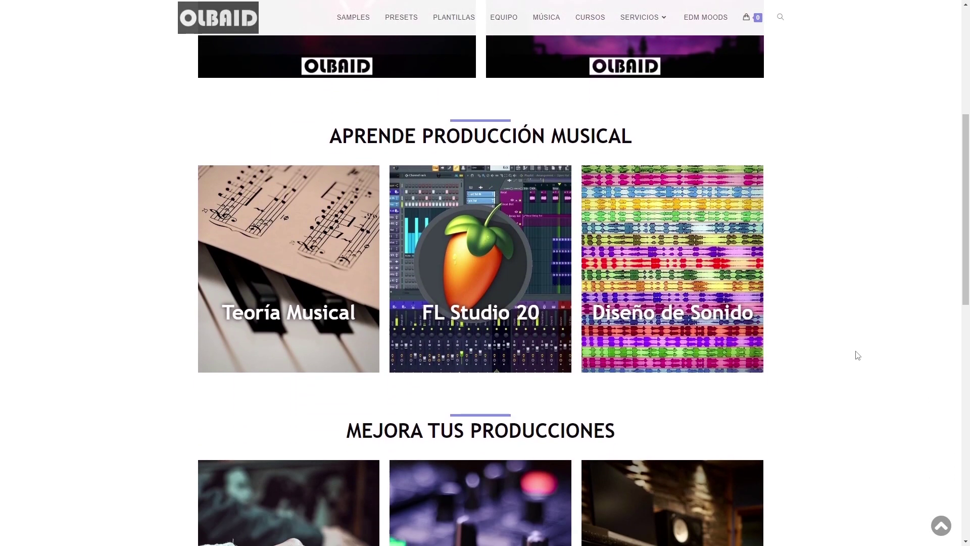
scroll(853, 389, down, 6)
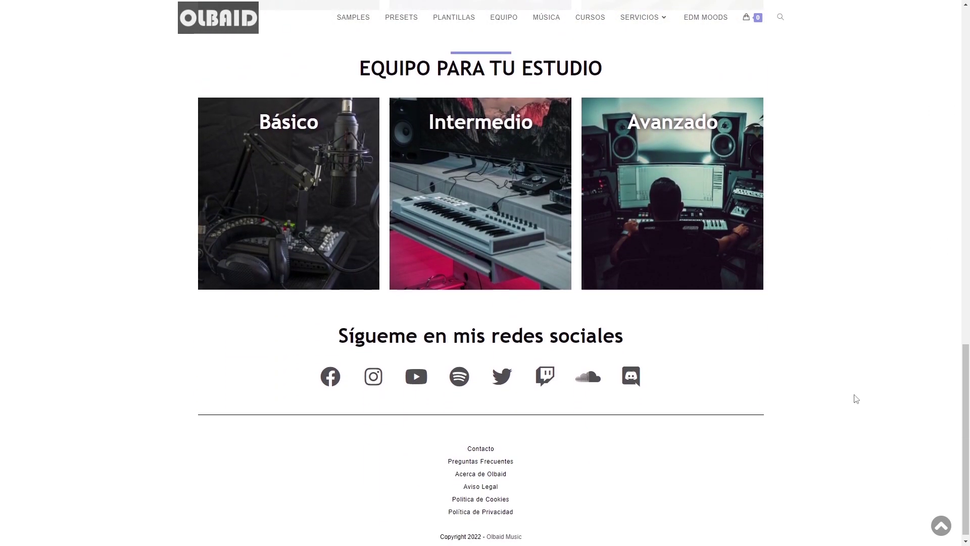
scroll(857, 399, up, 3)
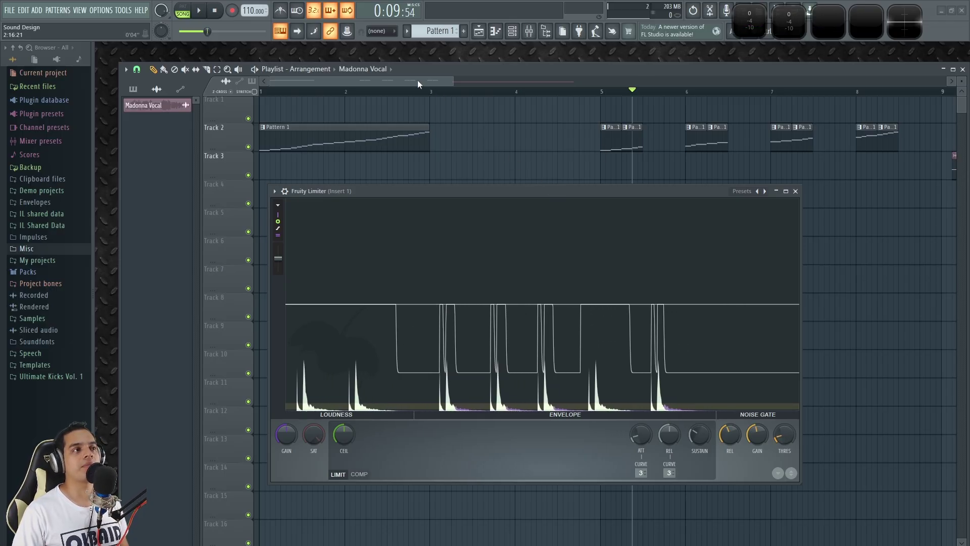
Return to FL Studio, place the playback position just before bar 2 and audition the long Pattern 1 clip.
click(340, 93)
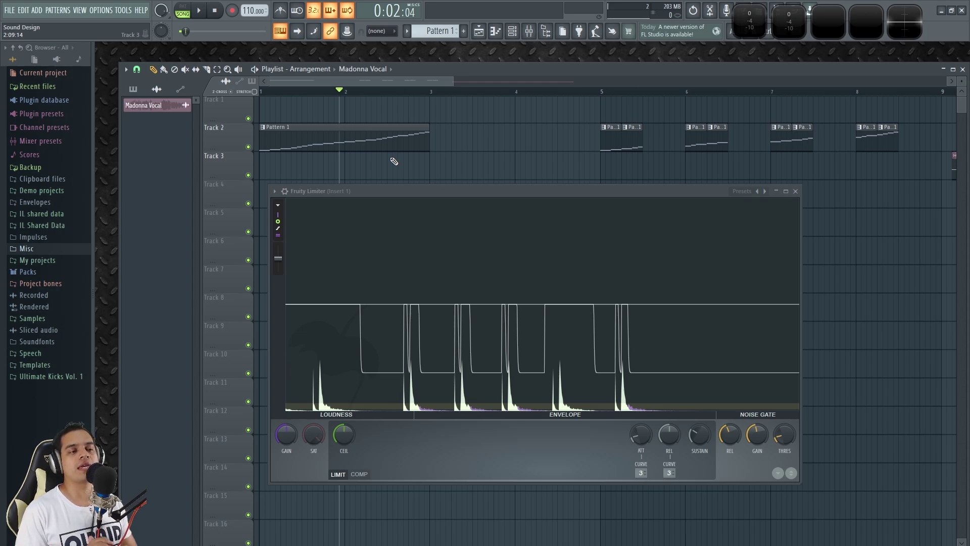
key(space)
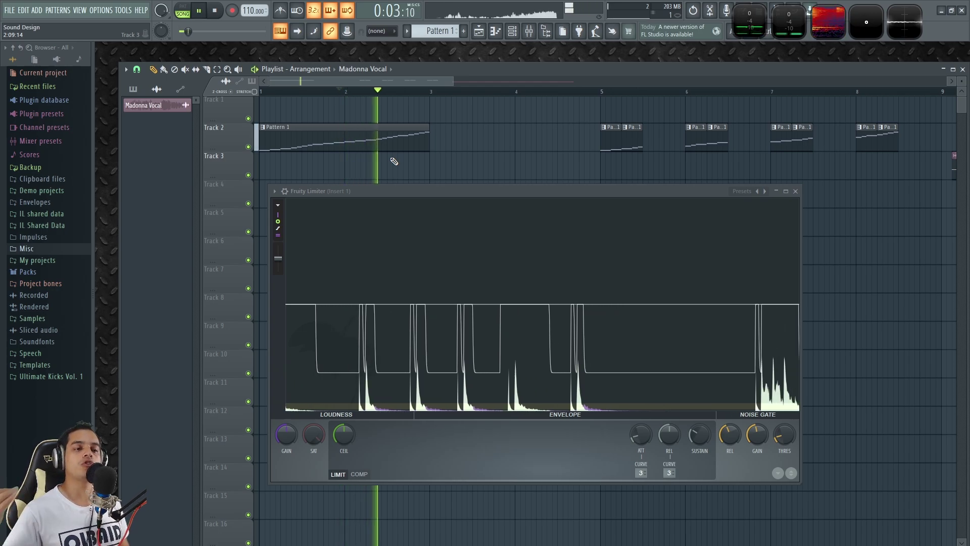
key(space)
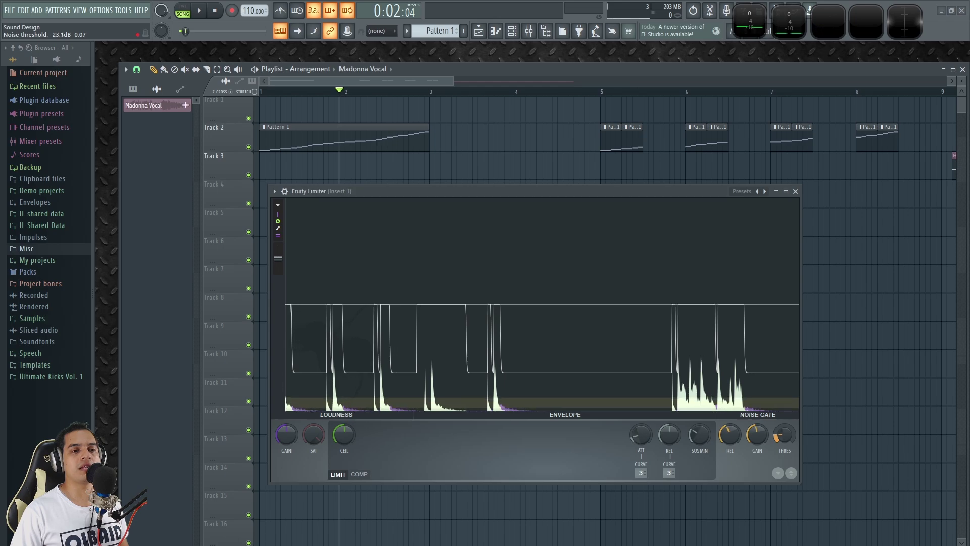
Raise the noise gate threshold, set the noise gain to -5.0 dB and replay the long Pattern 1 clip.
drag(784, 435, 784, 433)
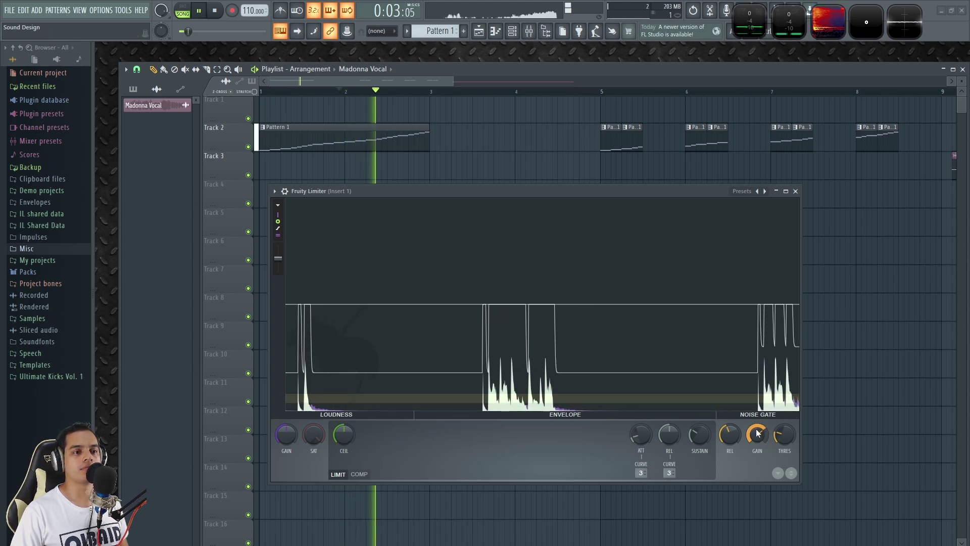
drag(757, 433, 758, 433)
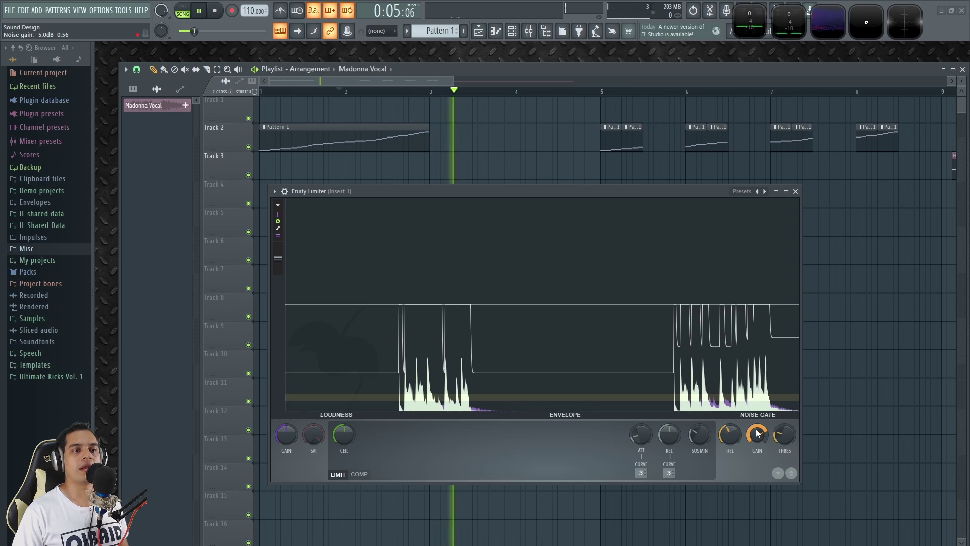
key(space)
key(space)
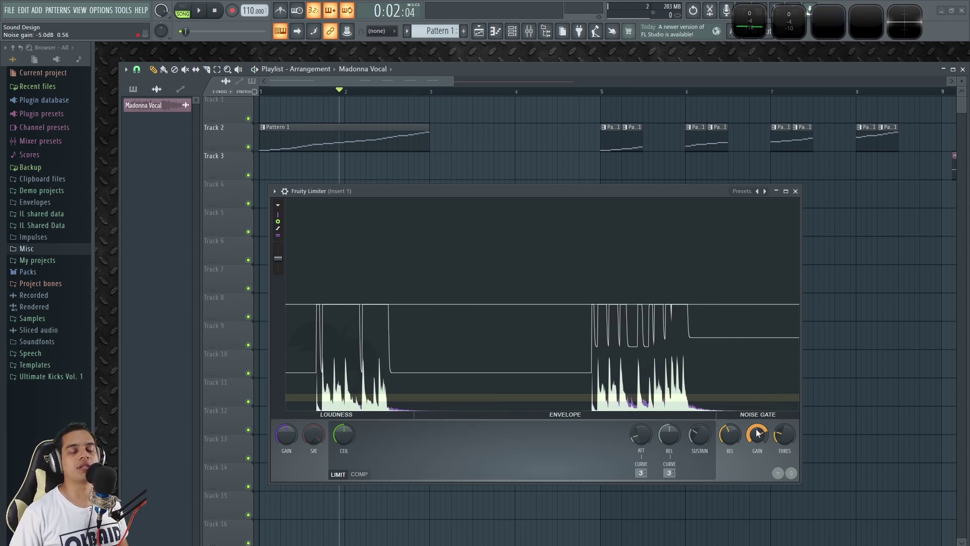
Lower the noise gate threshold slightly and audition the long Pattern 1 clip again.
drag(785, 438, 785, 444)
key(space)
key(space)
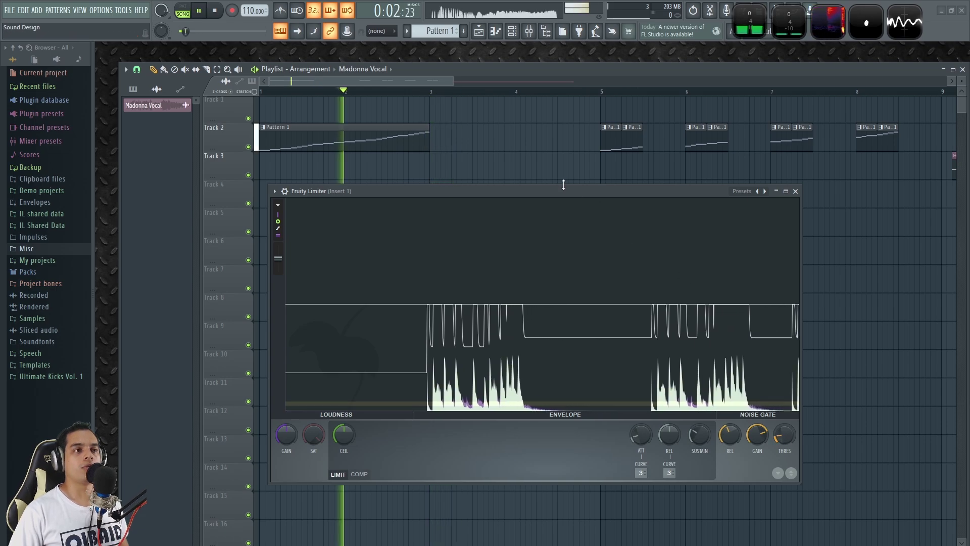
Shift the Fruity Limiter window slightly upward, restart Pattern 1 from bar 1 and pause the limiter's level display.
drag(552, 190, 542, 174)
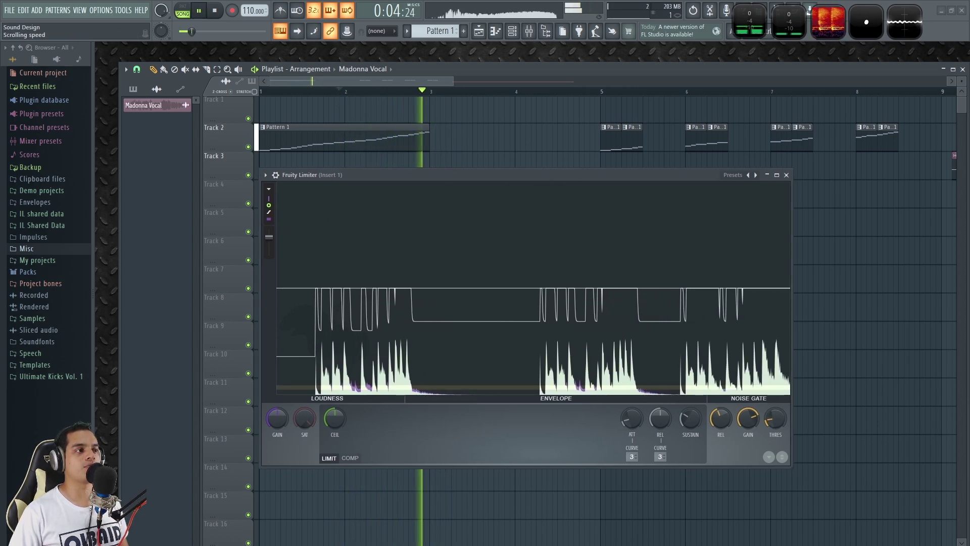
click(217, 11)
key(space)
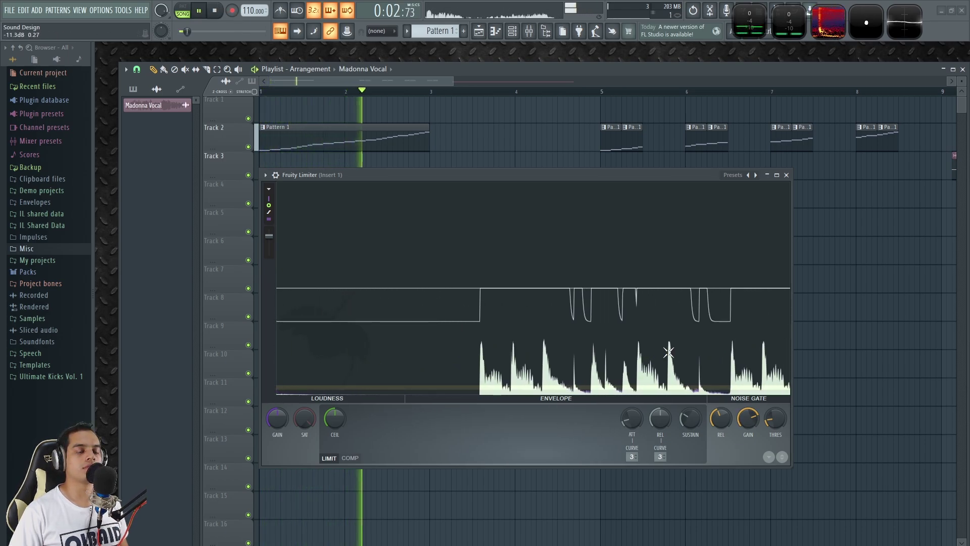
click(623, 382)
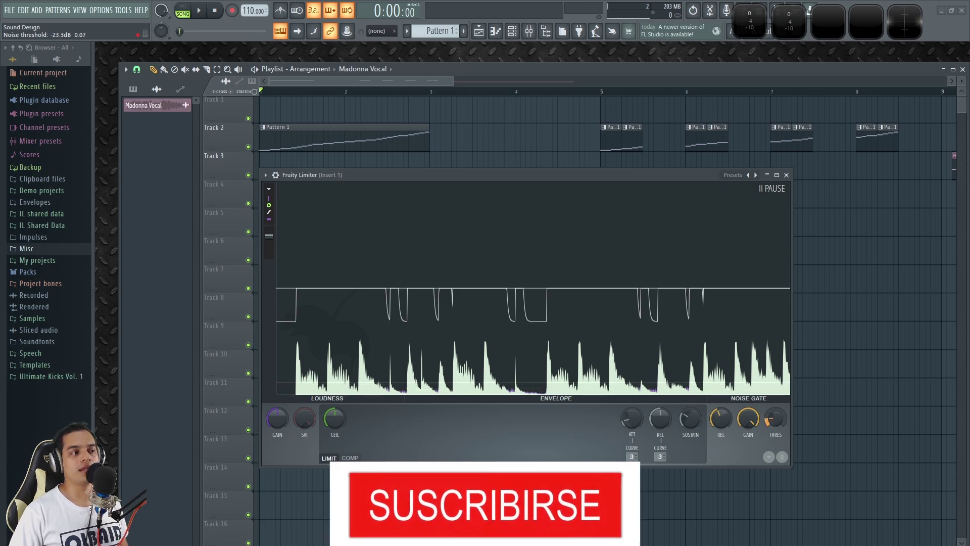
Adjust the noise gate threshold and reduce the noise gain to its minimum while playing the long Pattern 1 clip.
drag(775, 419, 775, 424)
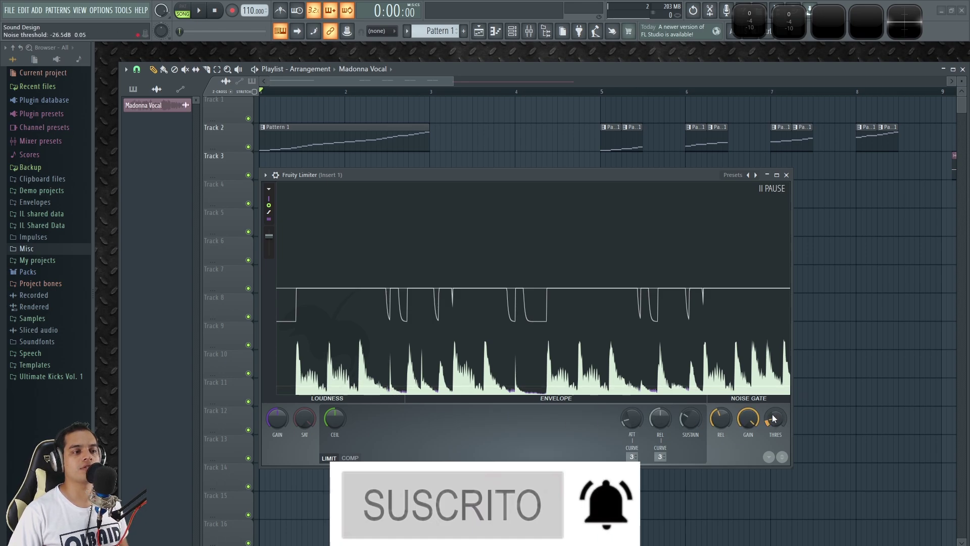
drag(775, 418, 776, 420)
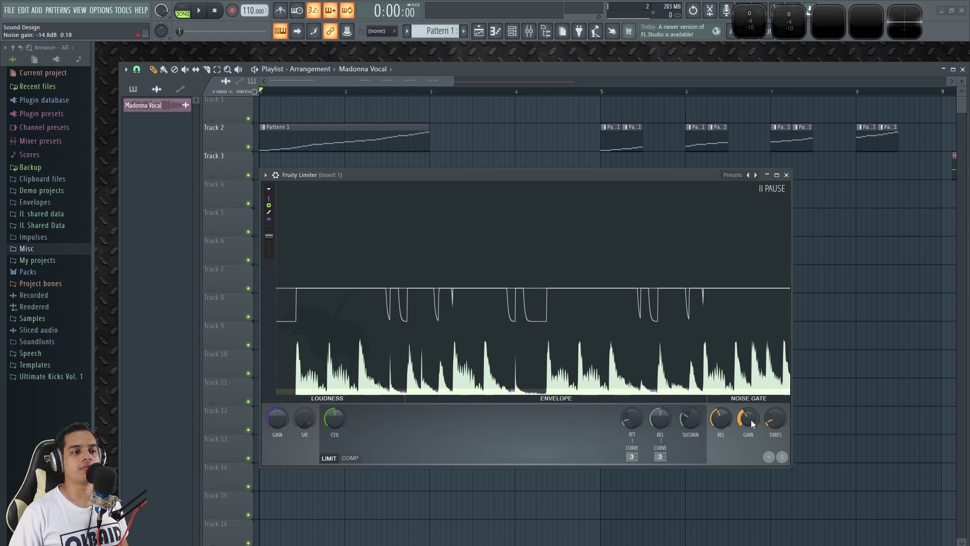
key(space)
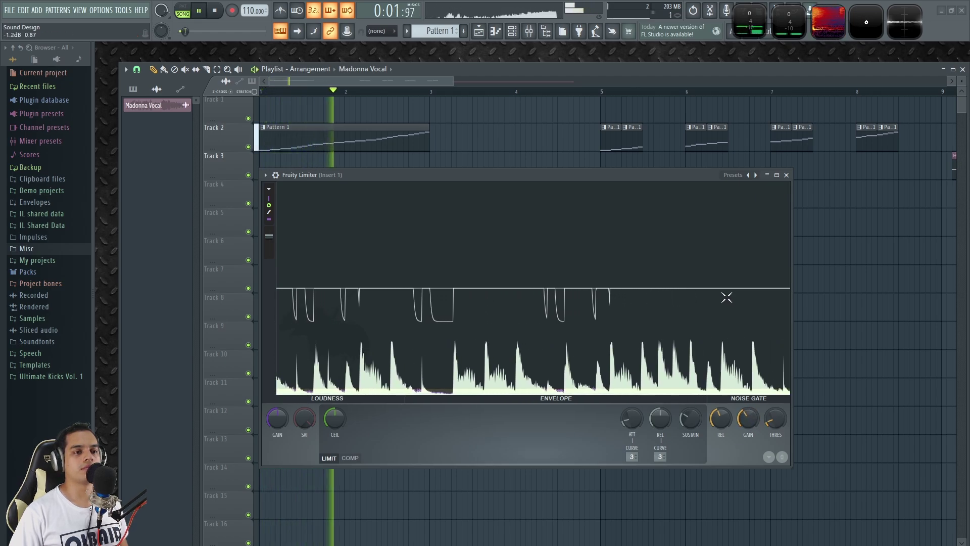
drag(748, 419, 749, 436)
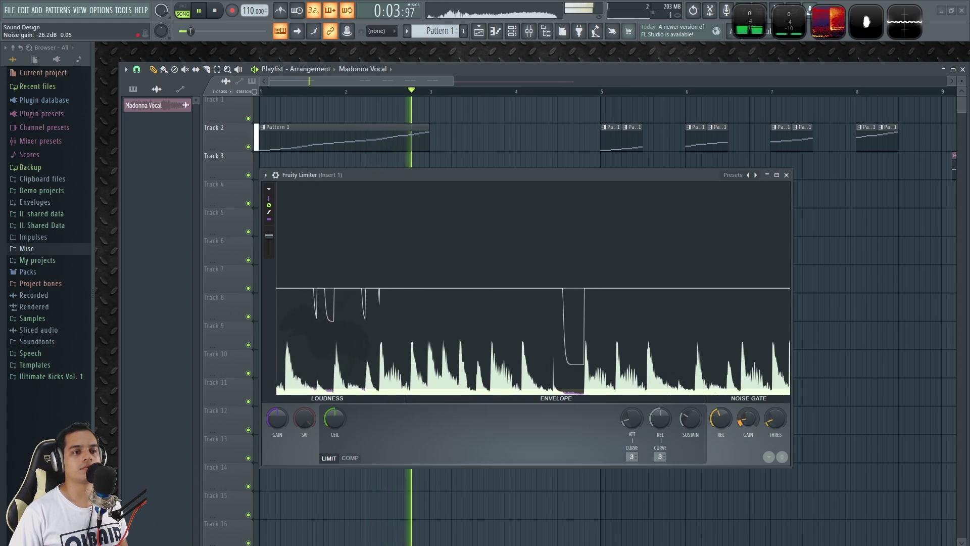
key(space)
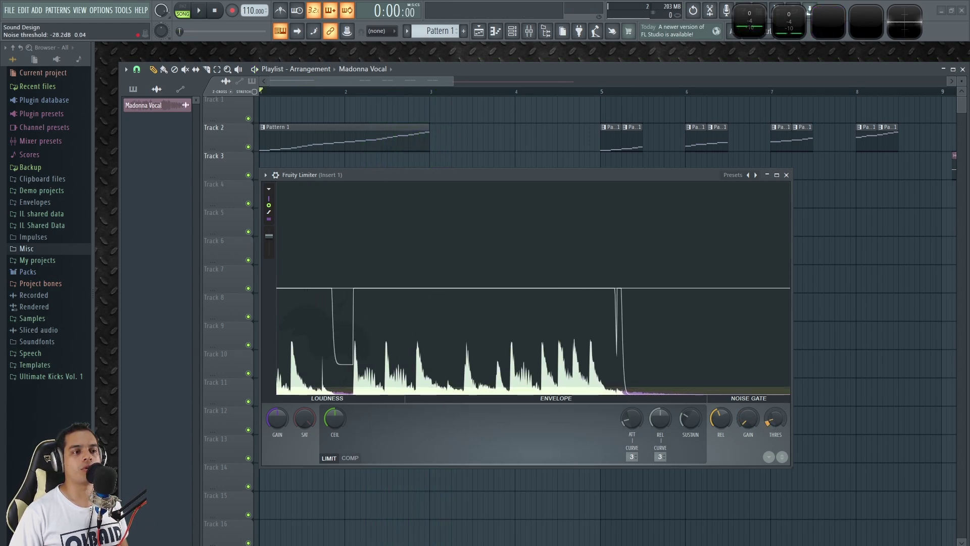
Raise the noise gate threshold in small amounts, replaying Pattern 1 from bar 1 with the noise gain at minimum.
key(space)
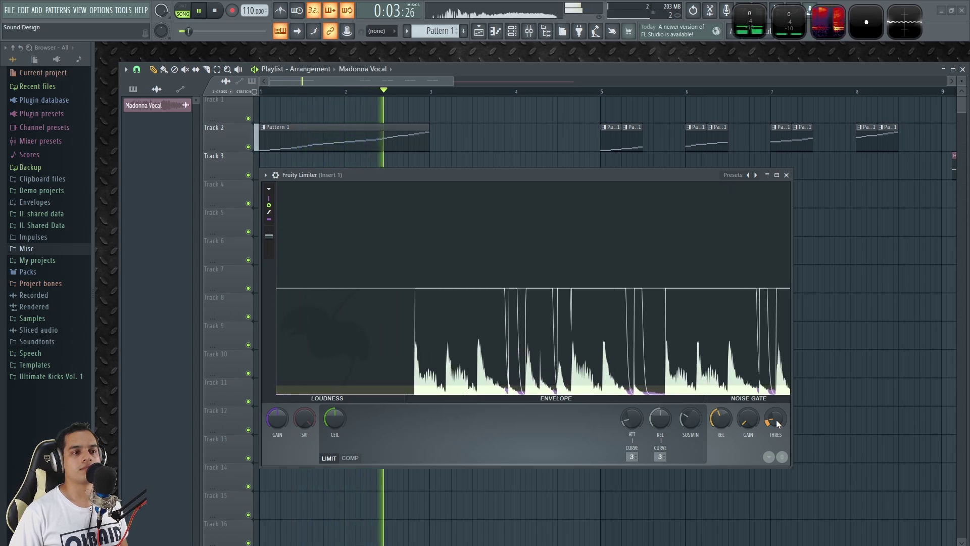
key(space)
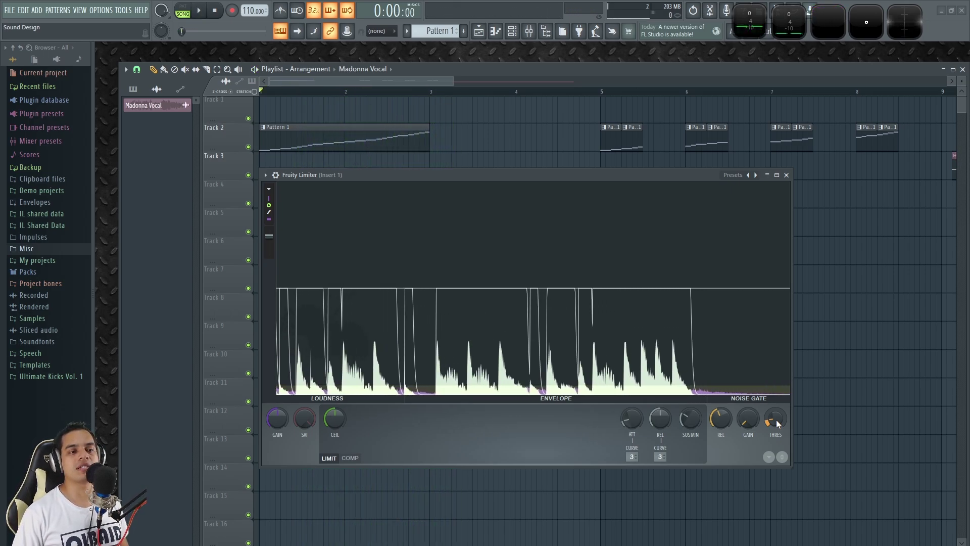
key(space)
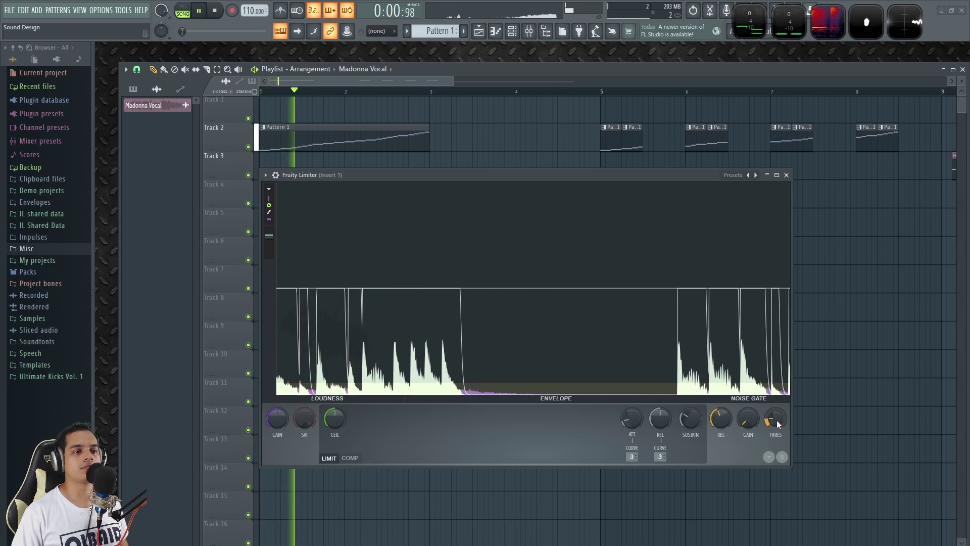
key(space)
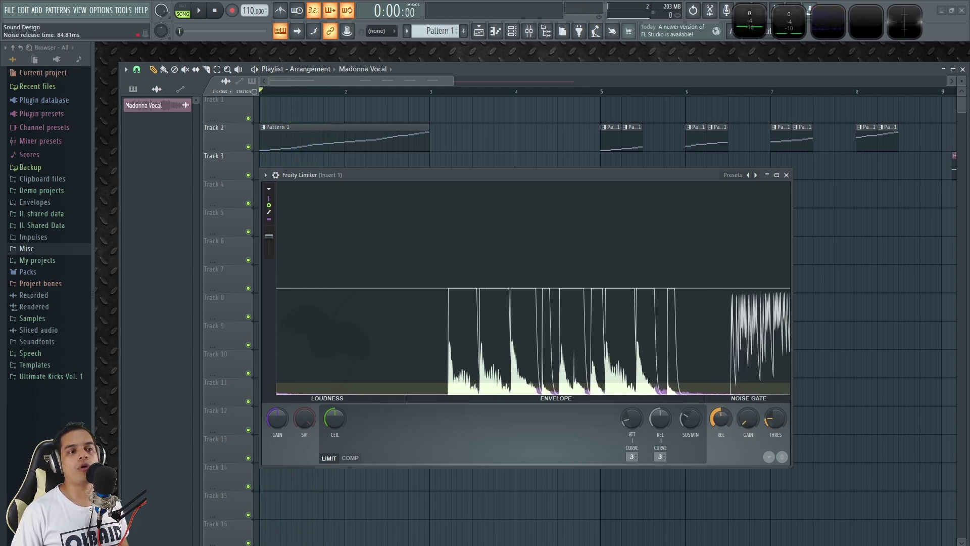
Vary the noise gate release time while playing Pattern 1, taking it up to 1497.85 ms.
drag(720, 418, 722, 410)
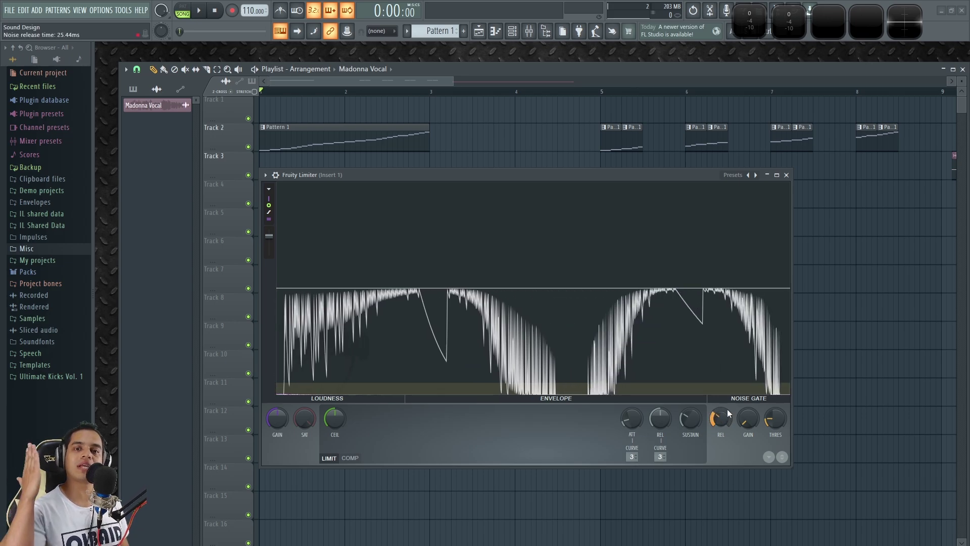
key(space)
scroll(728, 413, up, 5)
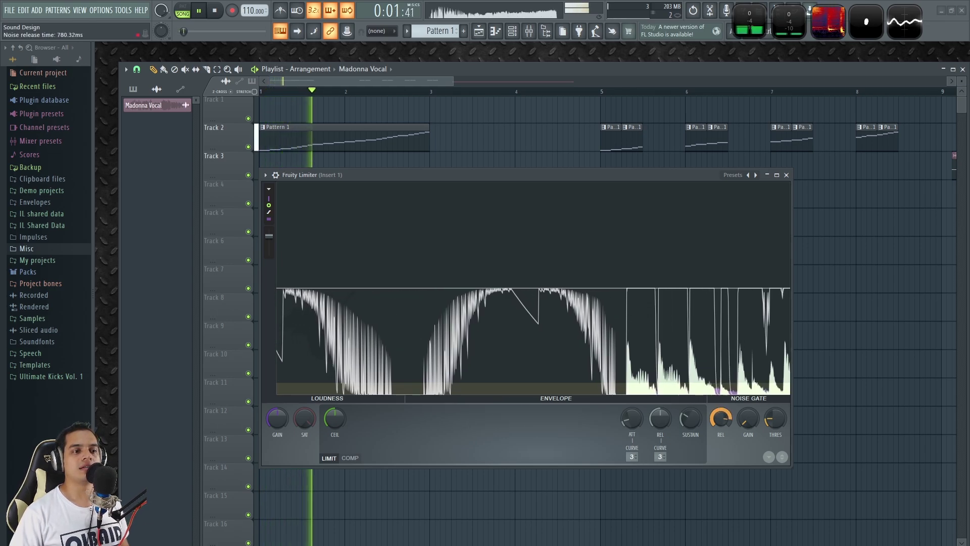
scroll(728, 413, down, 8)
scroll(722, 417, up, 7)
key(space)
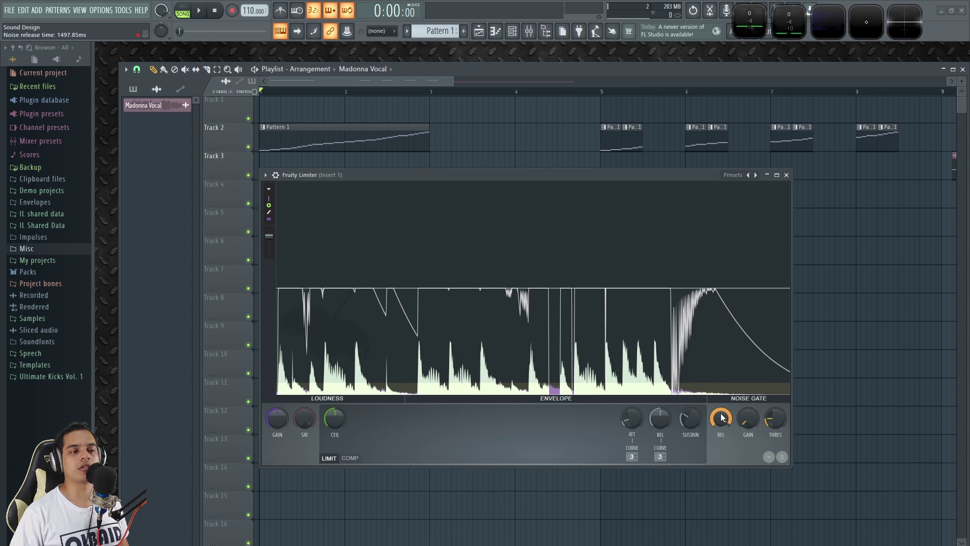
Audition Pattern 1 with the noise gate release at its minimum, and again with the release raised to a moderate amount.
key(space)
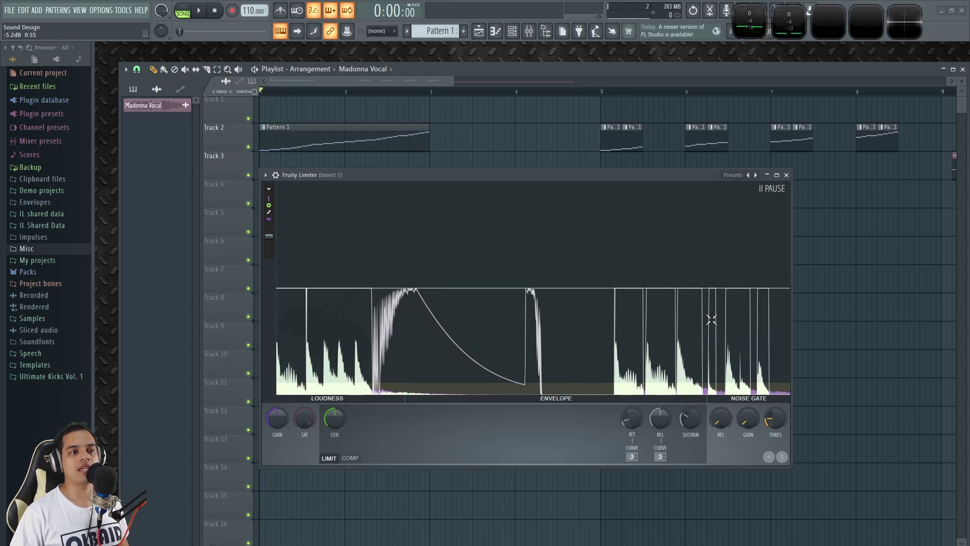
key(space)
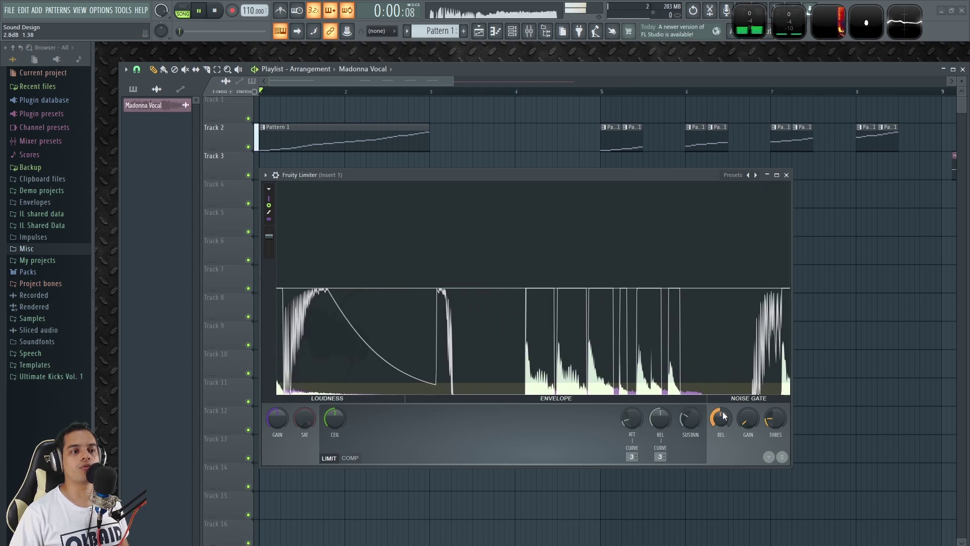
key(space)
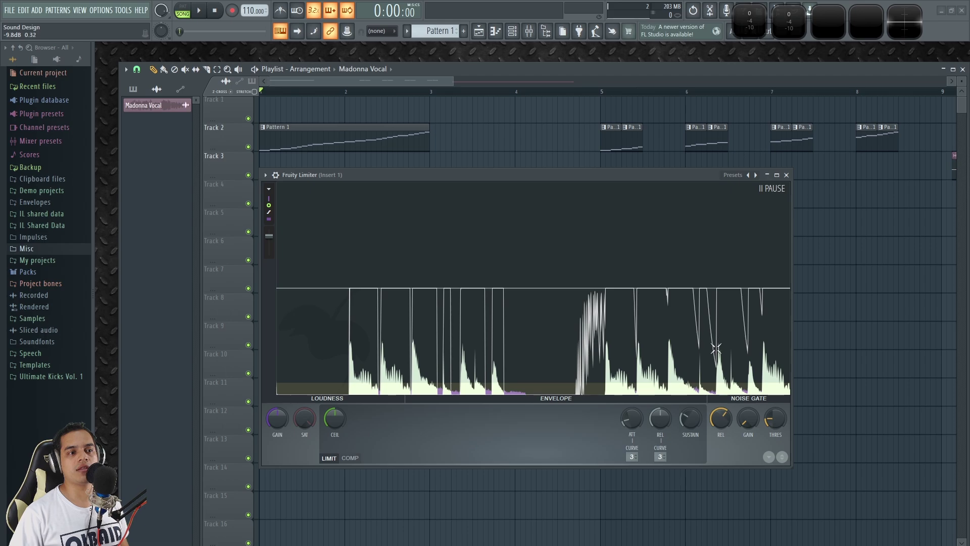
Replay Pattern 1 with the noise gate release at maximum and bring the release back to a moderate amount.
key(space)
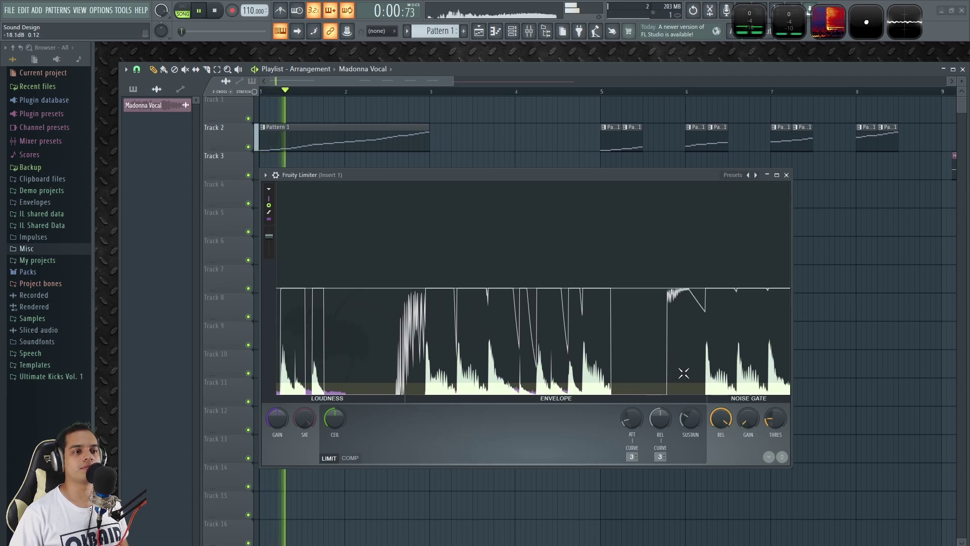
key(space)
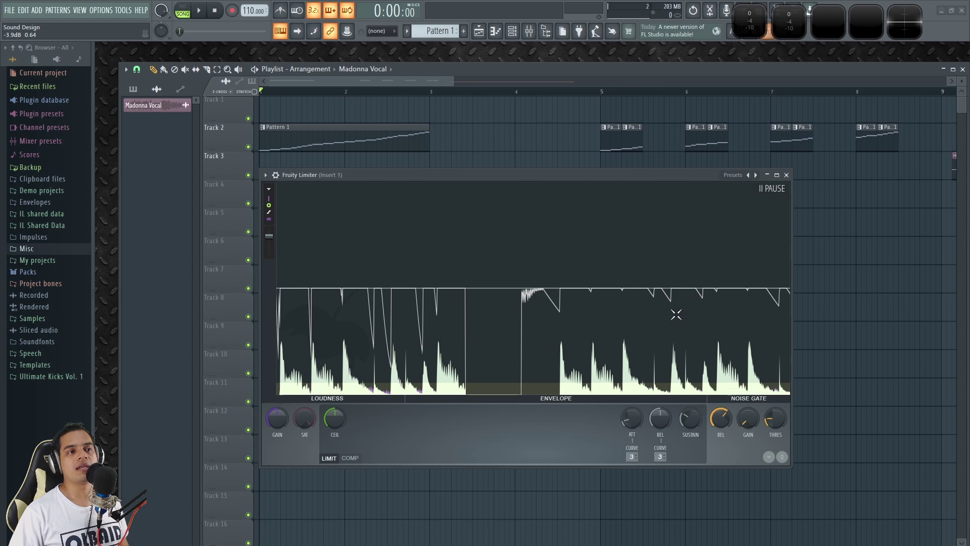
scroll(720, 418, up, 1)
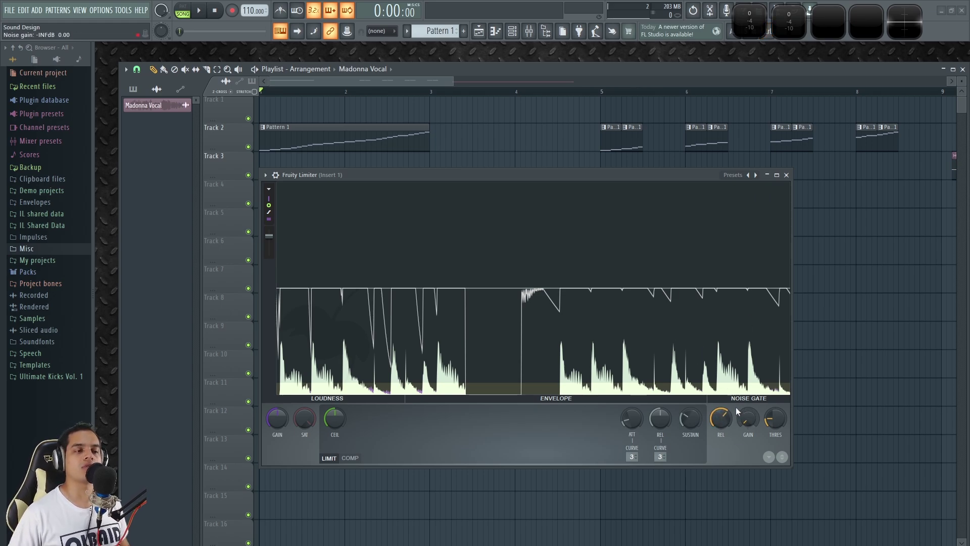
Place the playback position at the start of the Madonna Vocal clip on Track 3, after bar 9.
key(space)
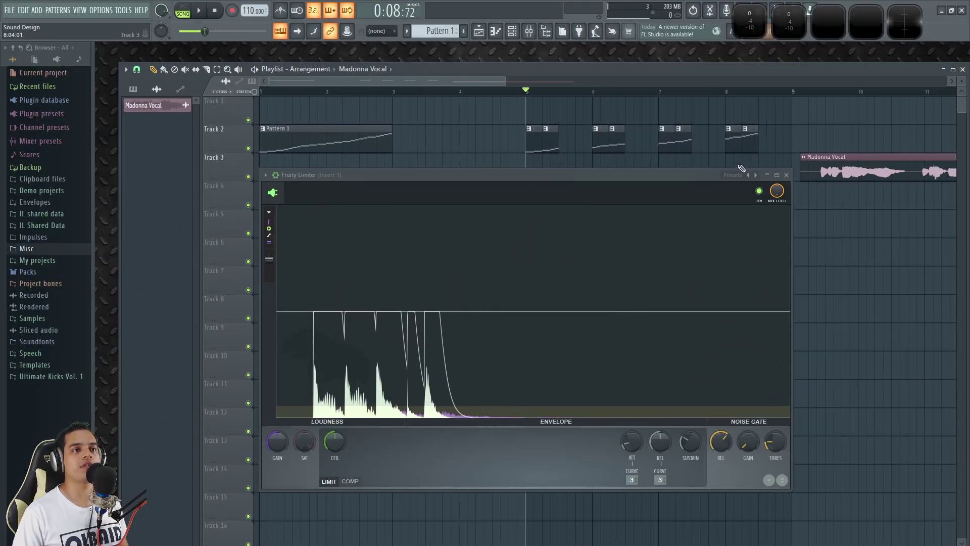
drag(730, 138, 494, 100)
click(490, 93)
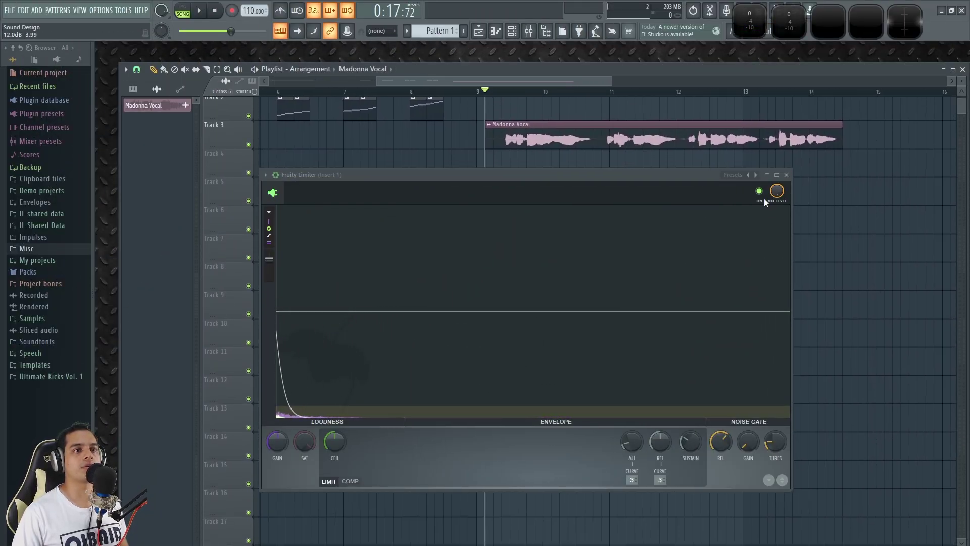
Audition the Madonna Vocal clip with Fruity Limiter bypassed, and again with it enabled.
click(759, 191)
key(space)
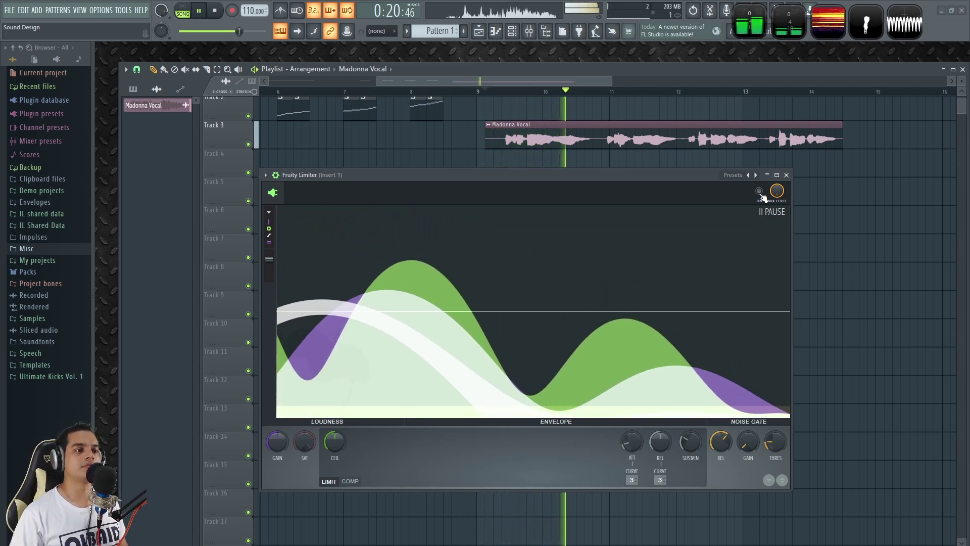
key(space)
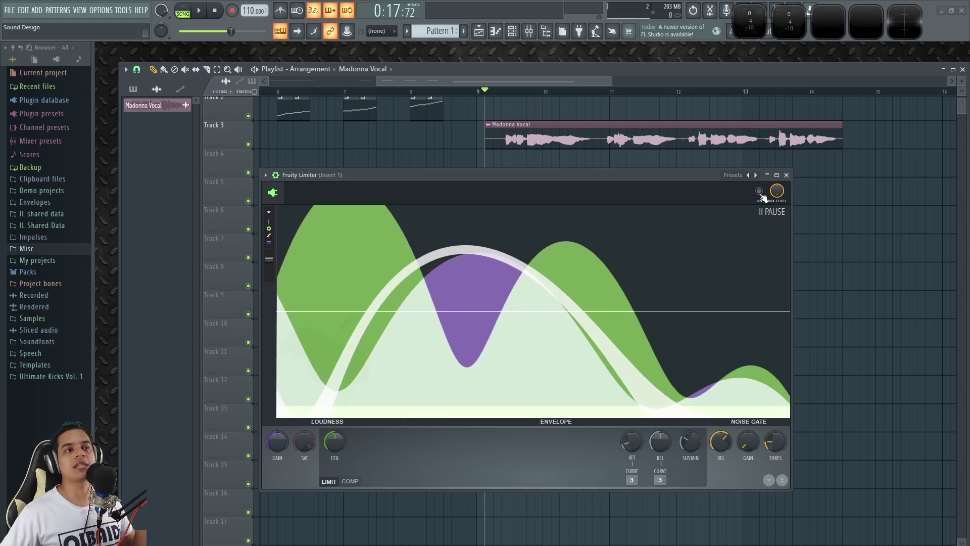
click(759, 192)
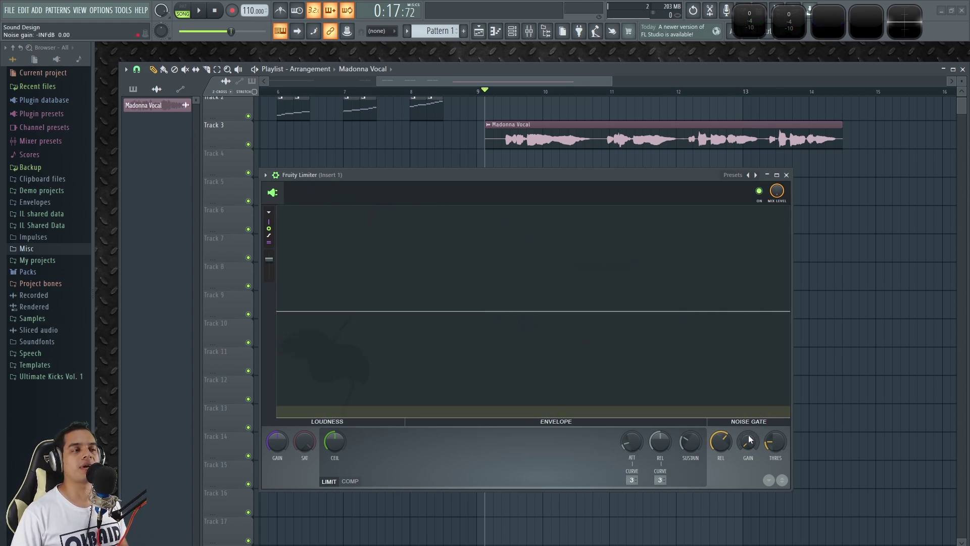
key(space)
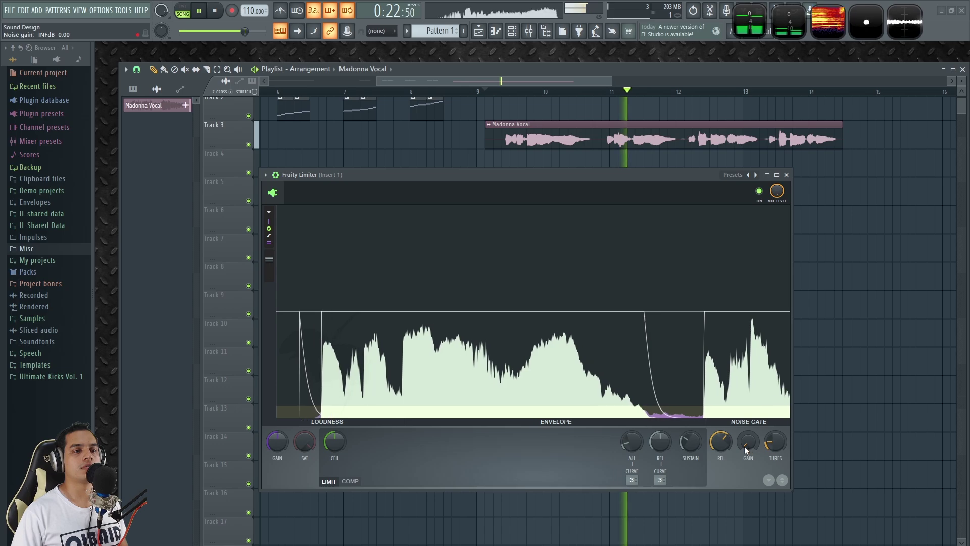
key(space)
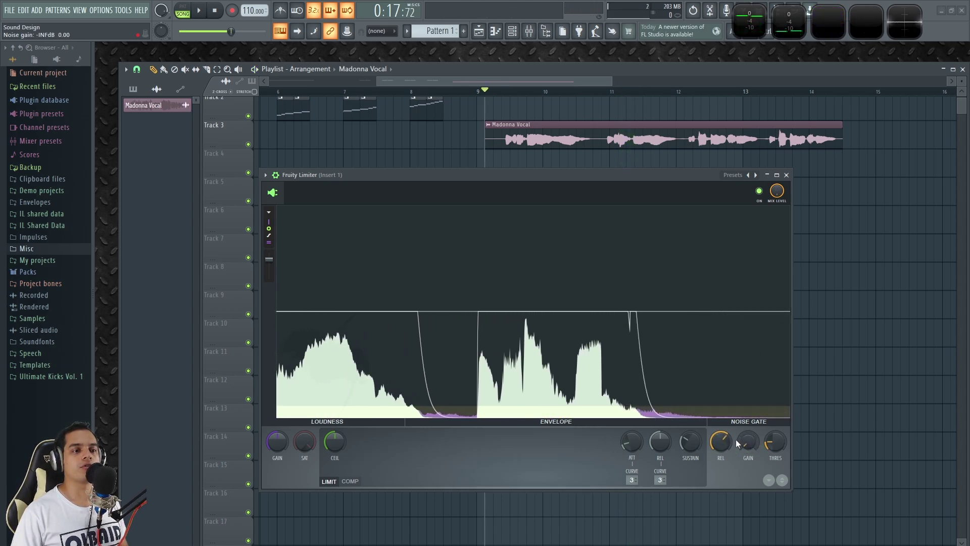
Raise the noise gate threshold, set its release time to about 351 ms, and audition the Madonna Vocal clip twice.
drag(778, 445, 779, 430)
drag(724, 448, 725, 439)
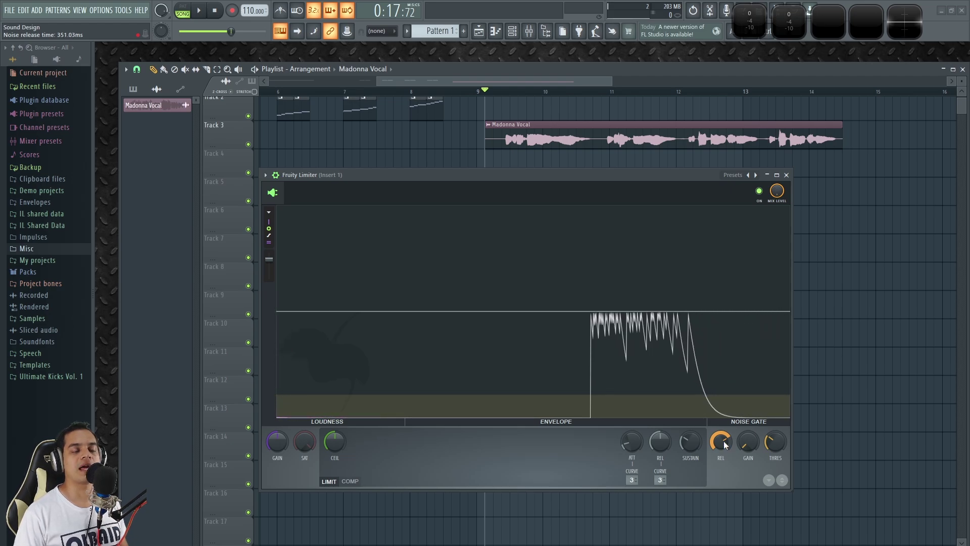
key(space)
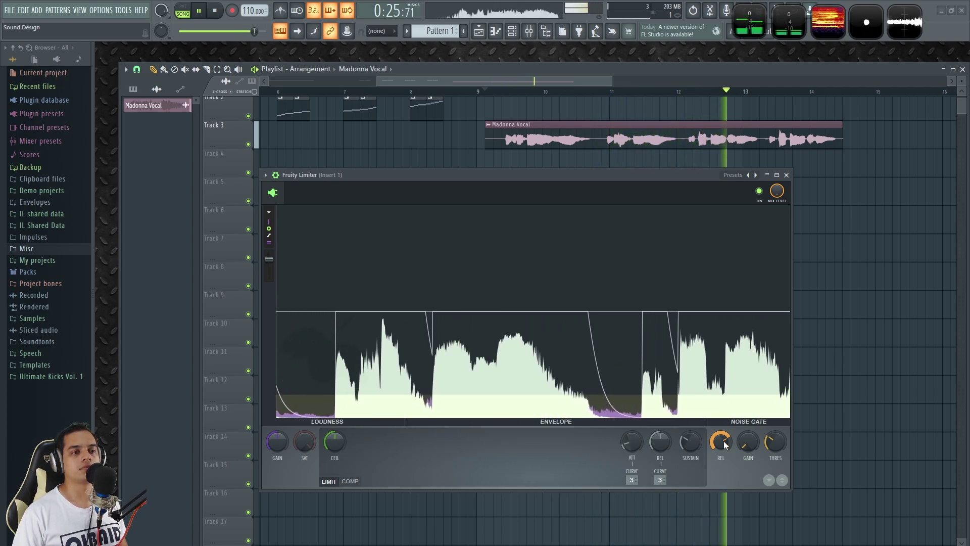
key(space)
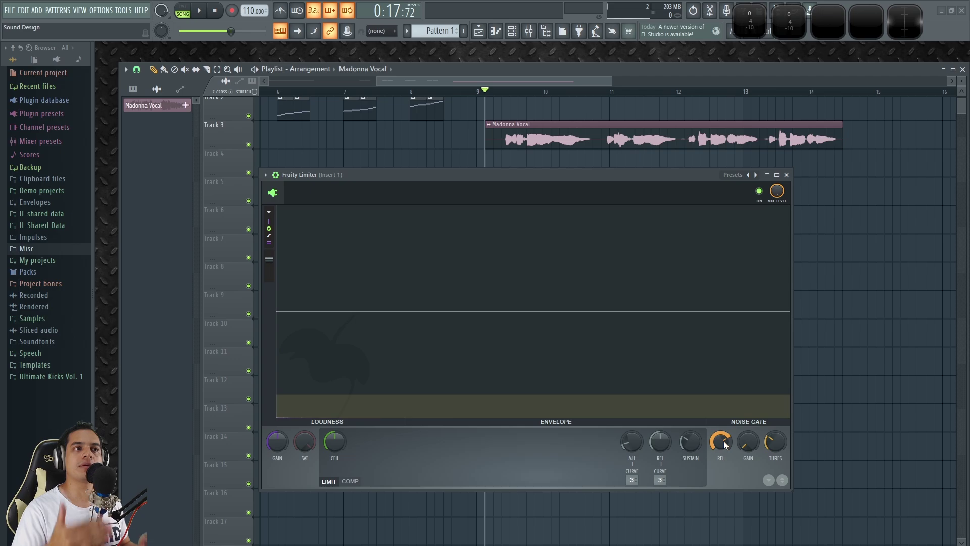
key(space)
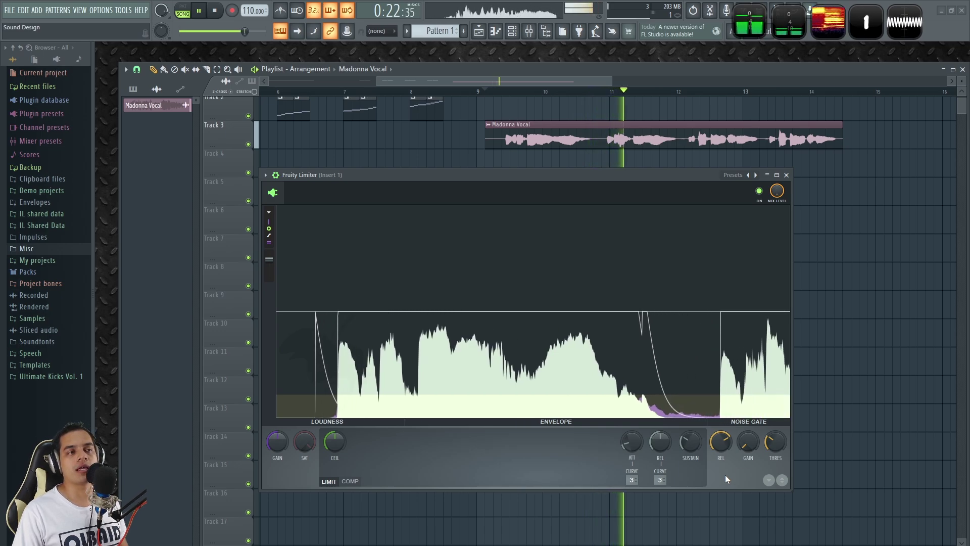
key(space)
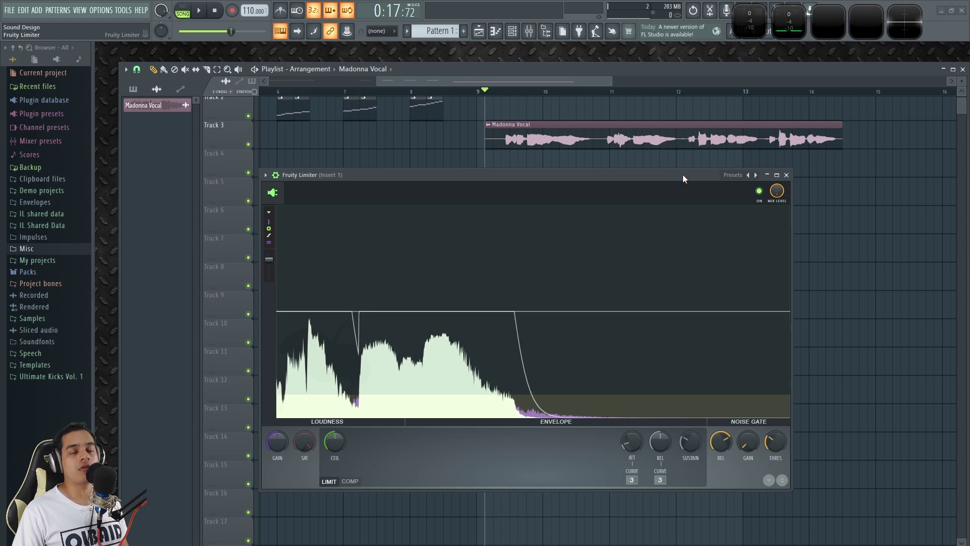
Delete Fruity Limiter from effect slot 5 of mixer track Insert 1 and load Transient Processor in its place.
drag(682, 174, 650, 172)
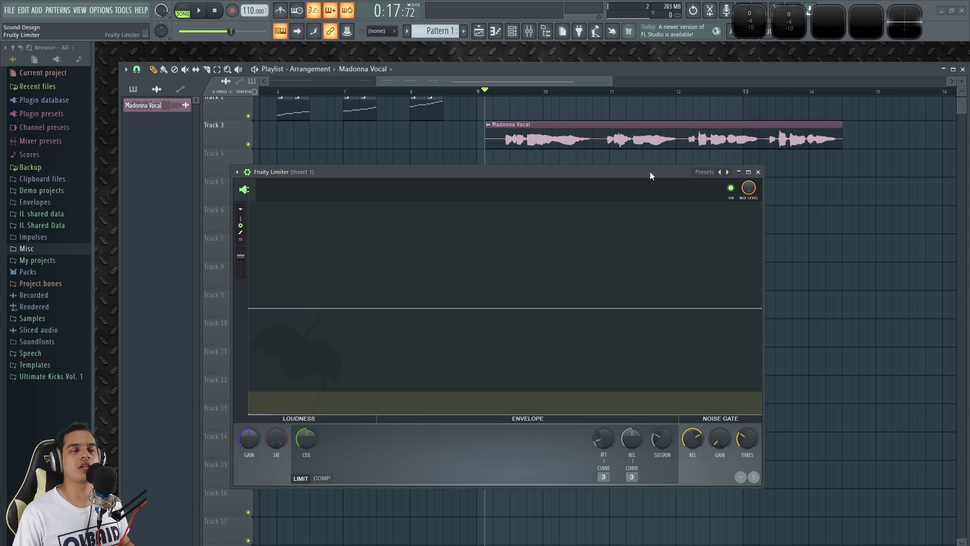
drag(635, 172, 634, 176)
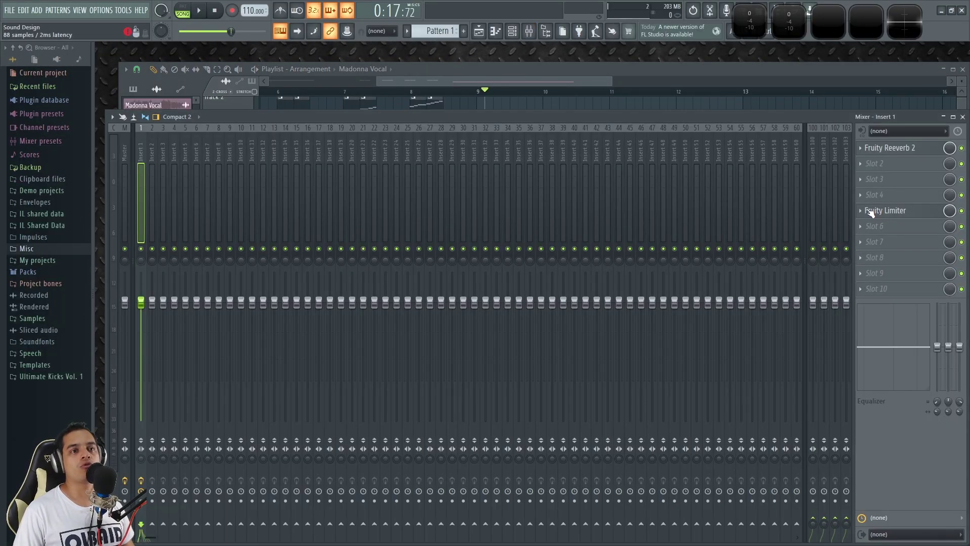
click(863, 210)
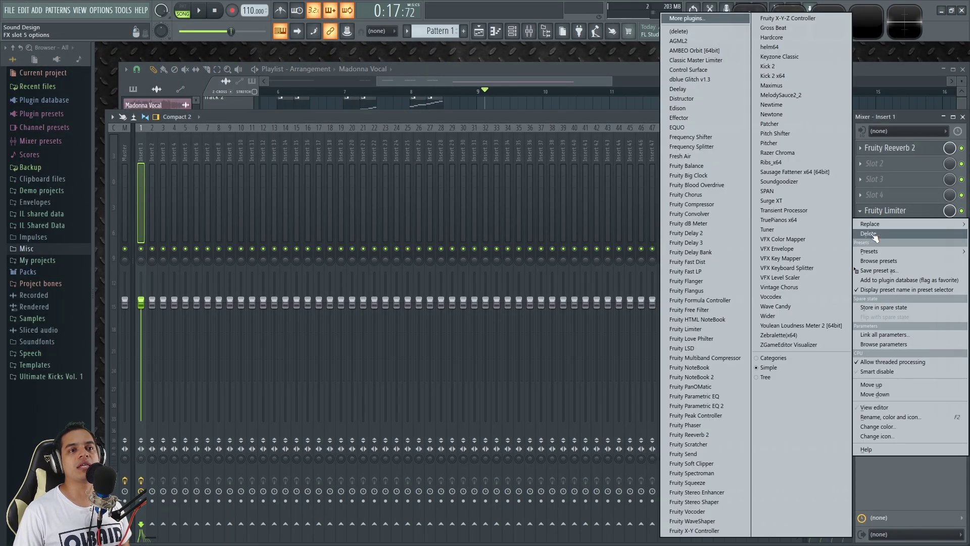
click(868, 233)
click(867, 211)
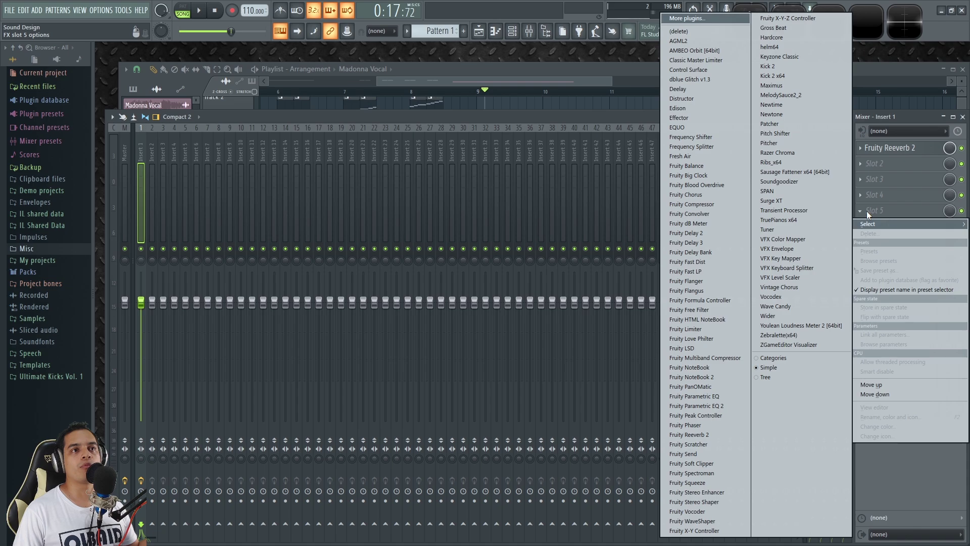
click(802, 210)
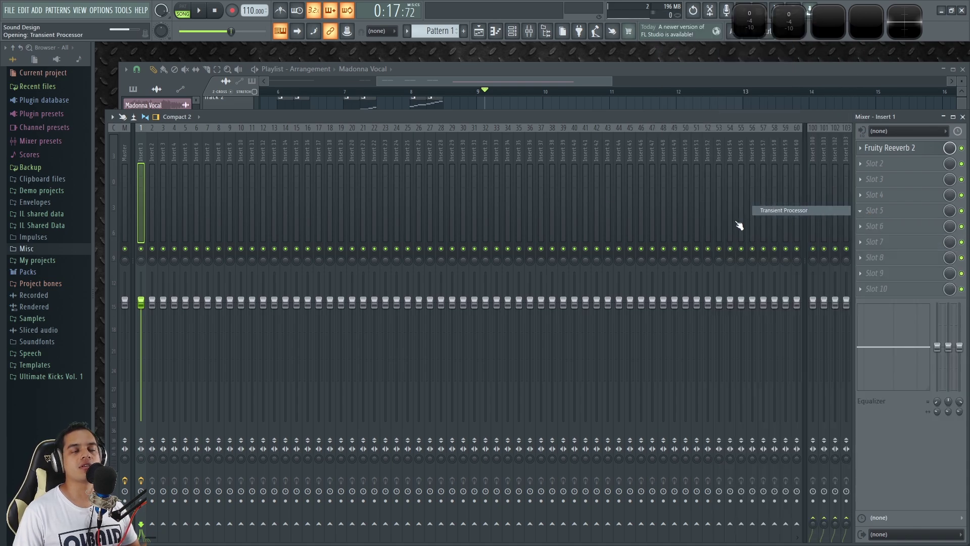
Close the mixer and place the Transient Processor window below the Madonna Vocal clip.
drag(399, 179, 520, 164)
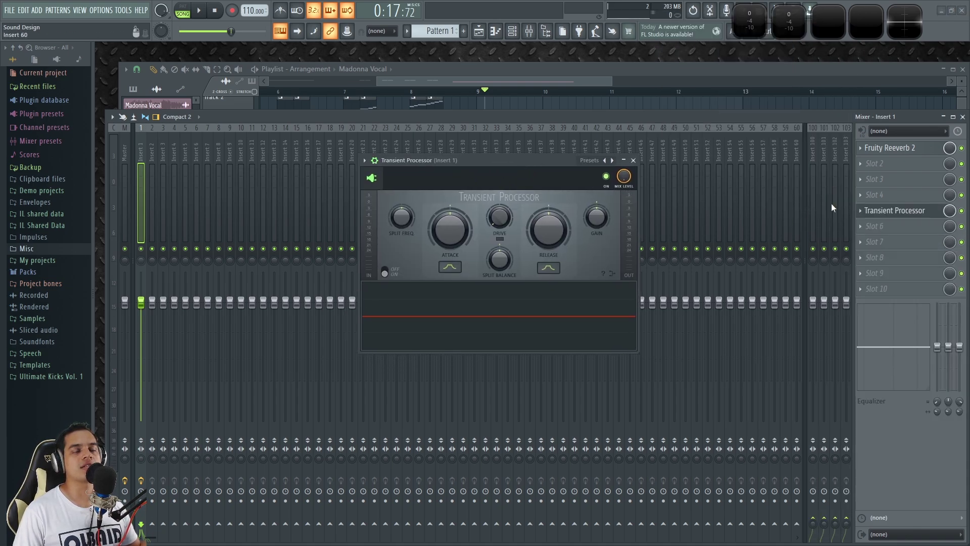
click(380, 167)
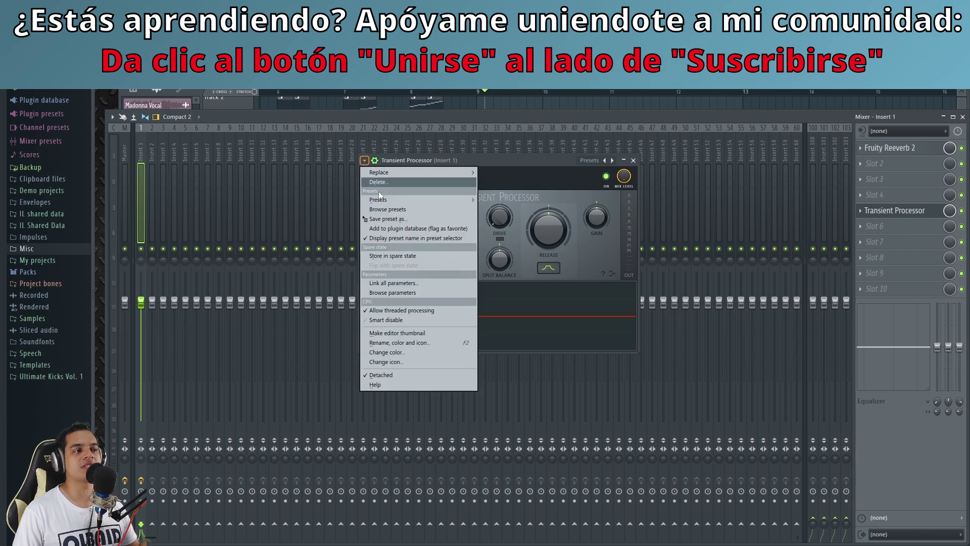
click(929, 116)
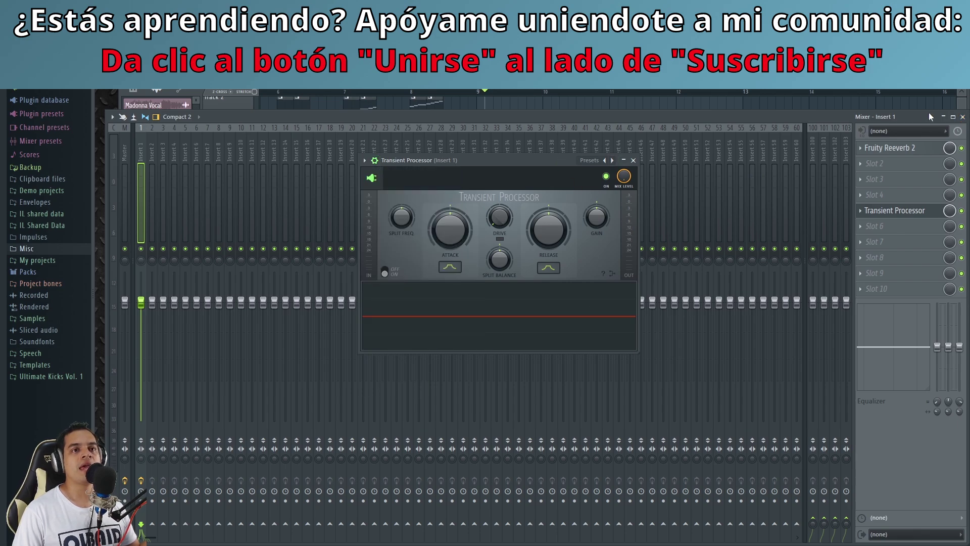
click(963, 117)
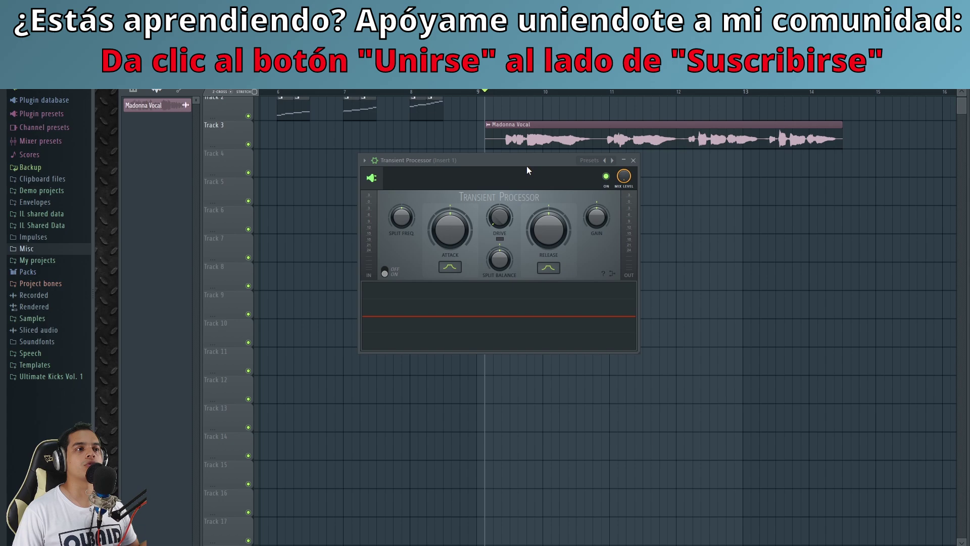
drag(515, 161, 554, 240)
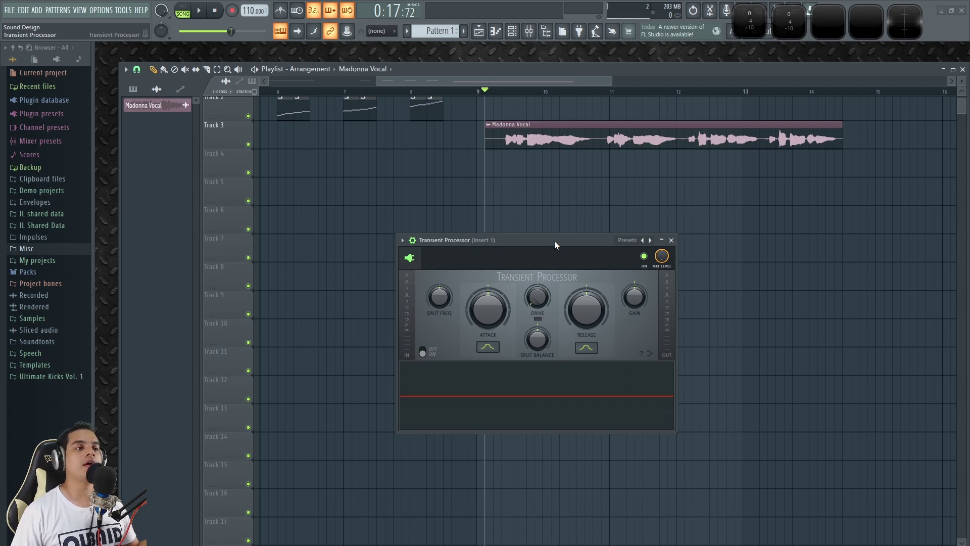
Place the playback position at the start of the first Pattern 1 clip on Track 2 and audition it through Transient Processor's default settings.
drag(414, 79, 276, 86)
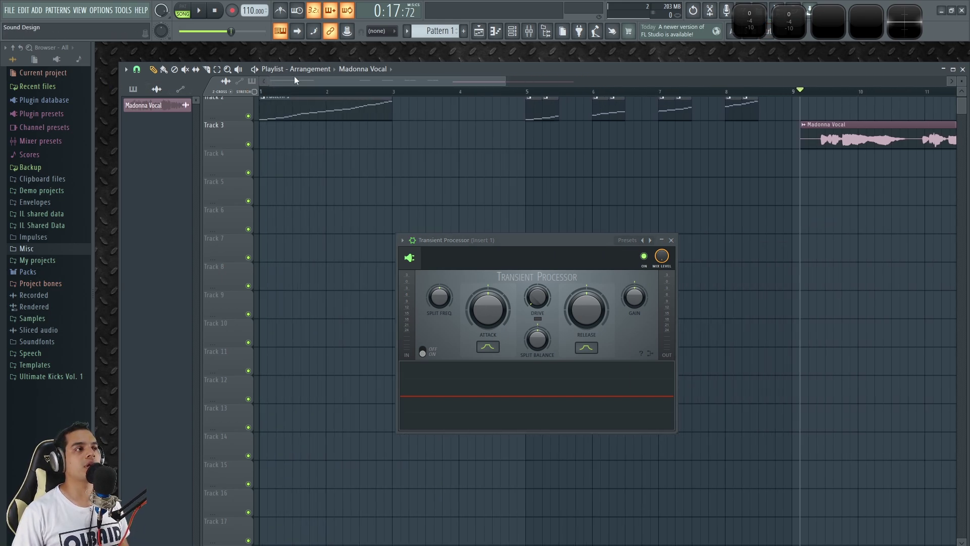
scroll(283, 98, up, 3)
scroll(283, 97, up, 3)
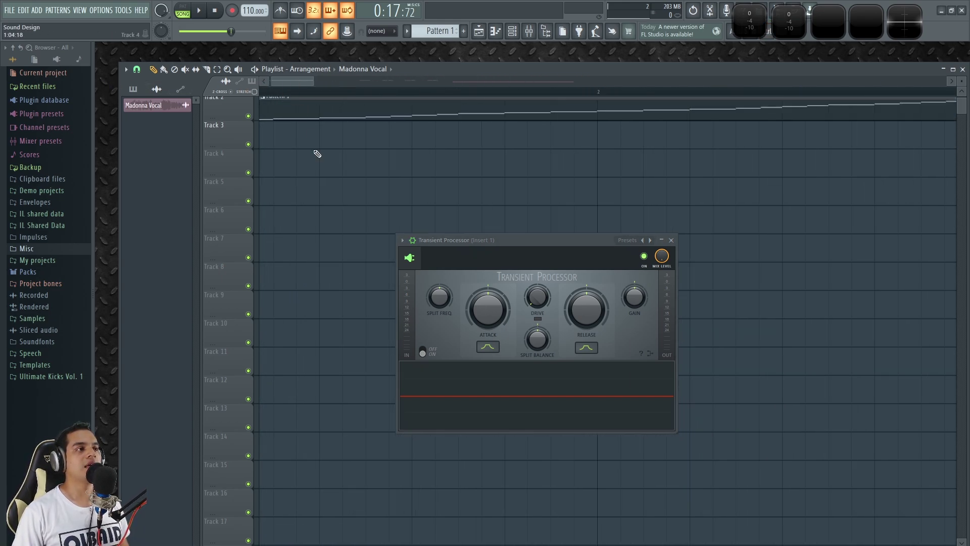
scroll(314, 149, up, 1)
click(265, 92)
key(space)
key(space)
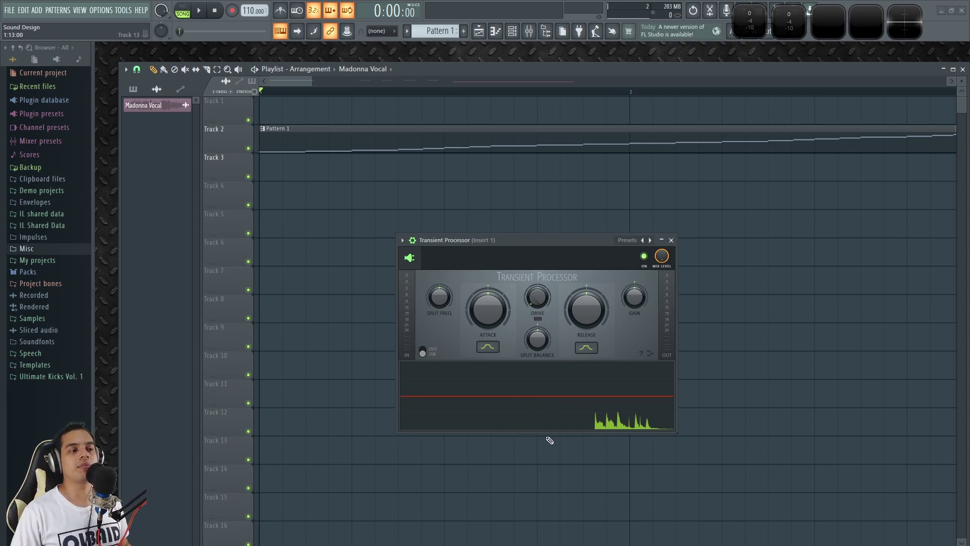
key(space)
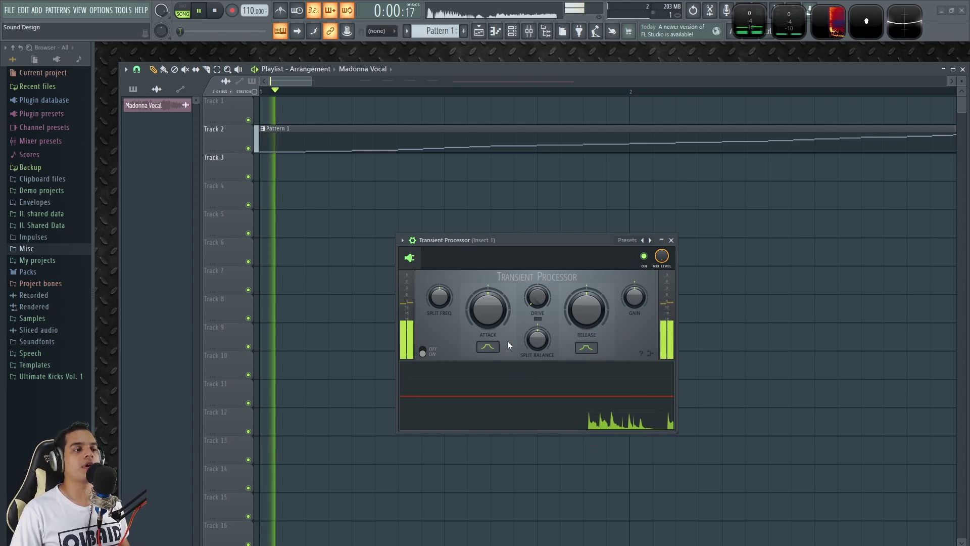
drag(572, 242, 611, 224)
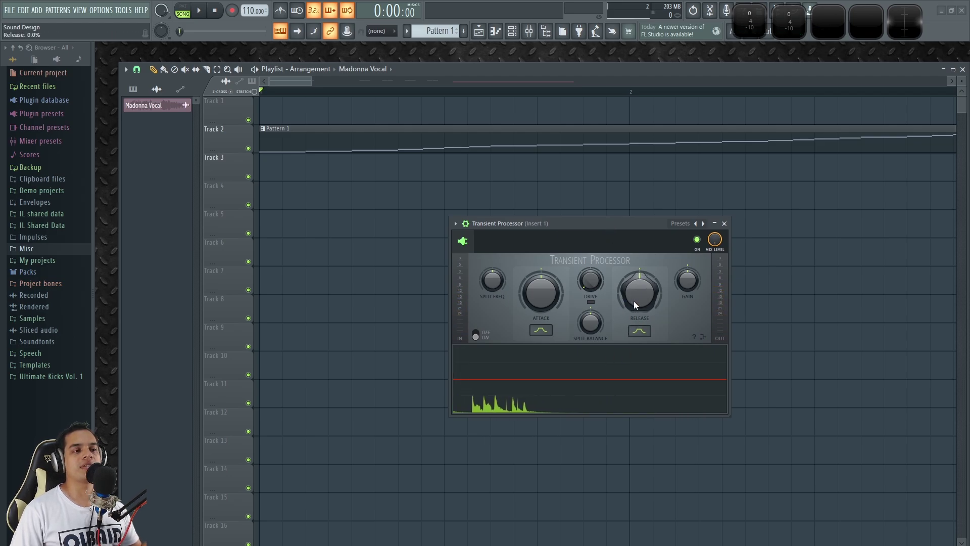
Try Transient Processor's attack and release controls, lower the release to its minimum, and audition Pattern 1.
drag(543, 296, 542, 293)
drag(649, 293, 650, 287)
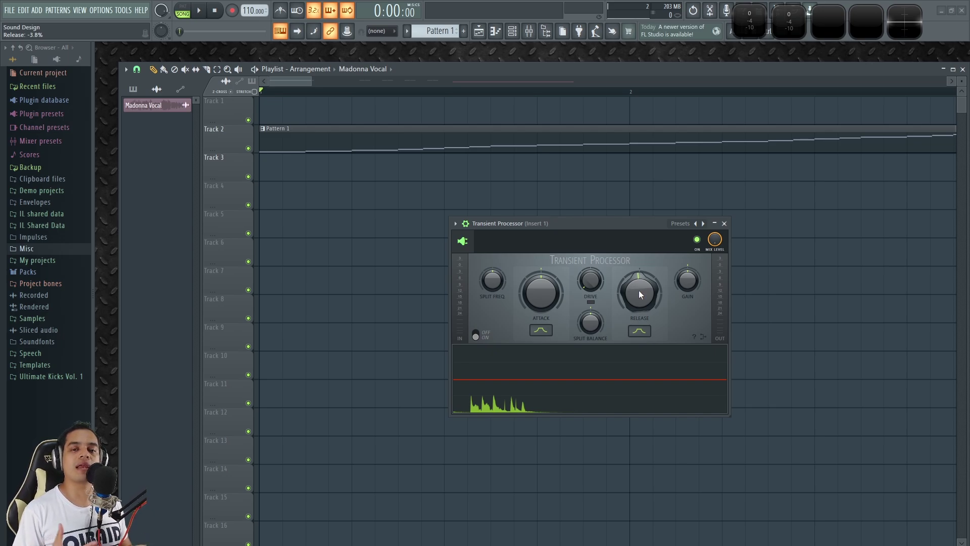
drag(638, 290, 638, 292)
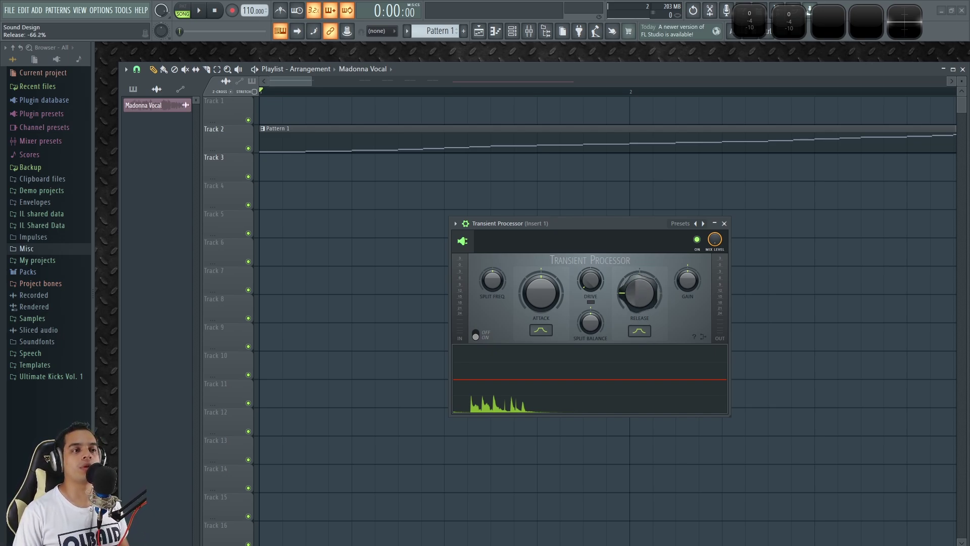
key(space)
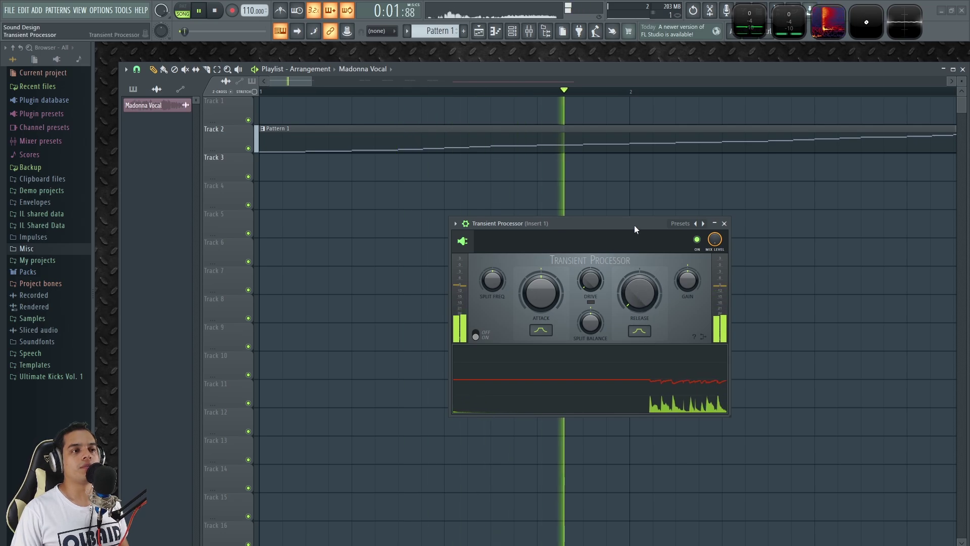
drag(635, 223, 628, 215)
key(space)
Reset Transient Processor's release, set it to -100.0%, and replay Pattern 1.
alt+click(641, 289)
drag(632, 278, 625, 292)
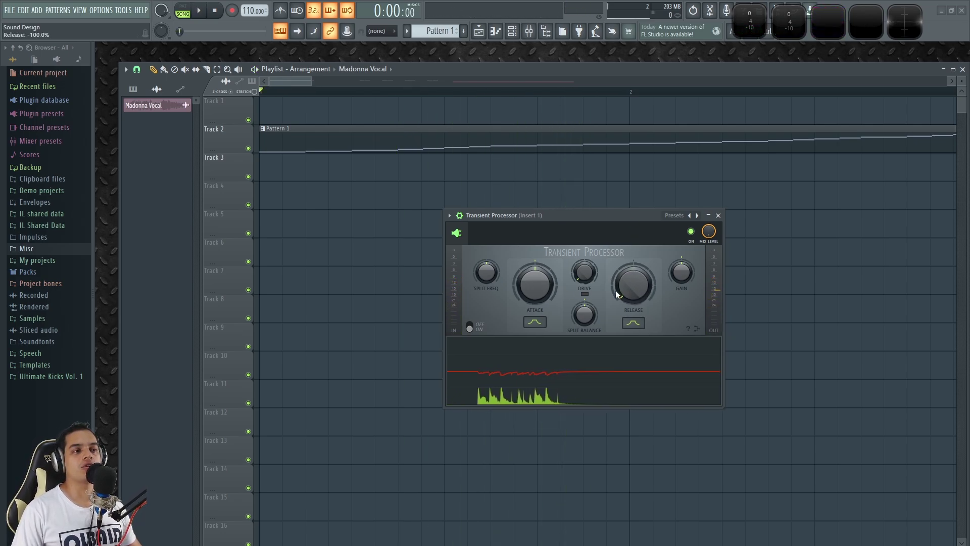
key(space)
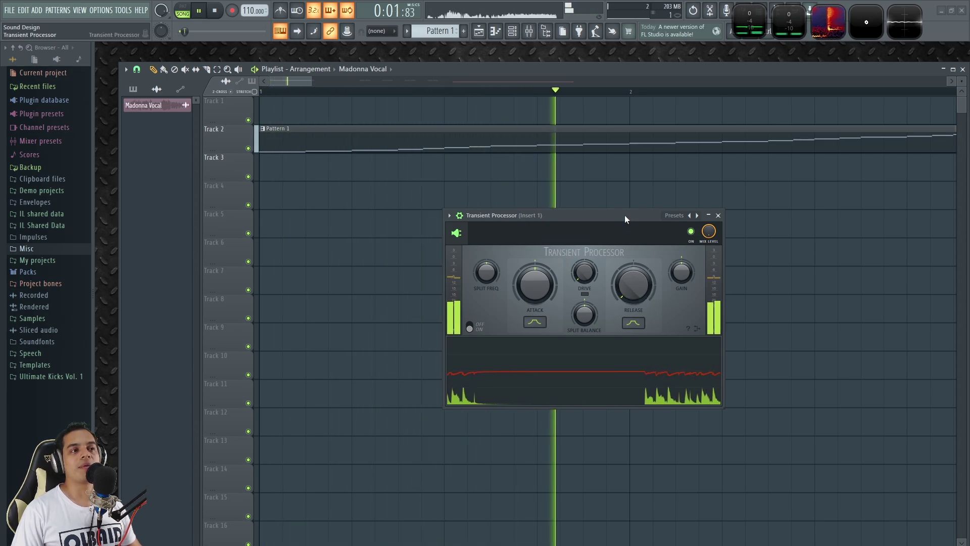
drag(624, 214, 613, 199)
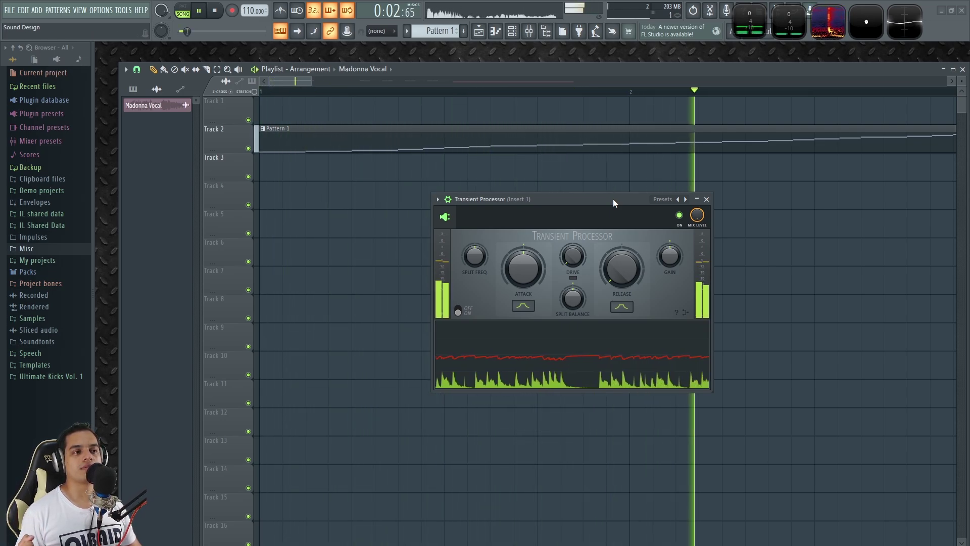
key(space)
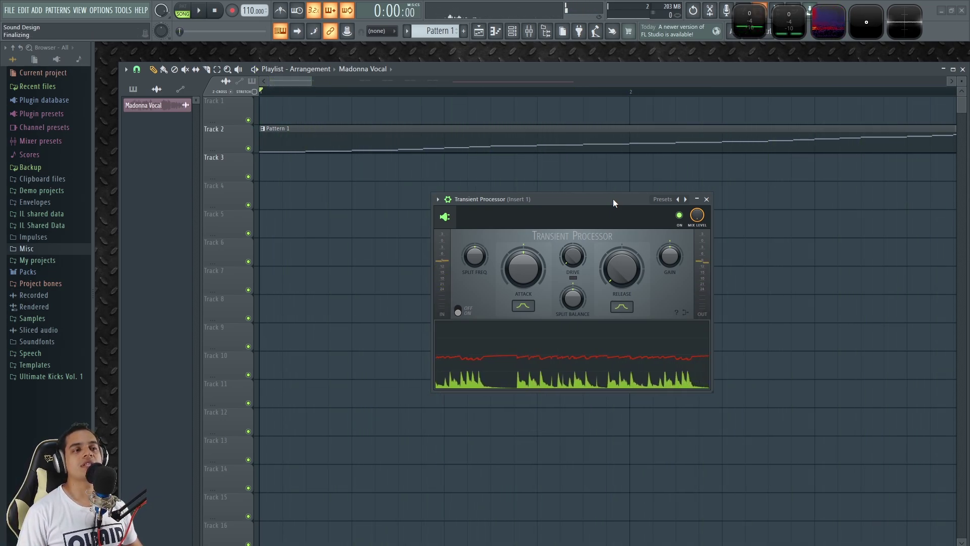
Compare Pattern 1 with Transient Processor bypassed and with it enabled again.
click(680, 218)
key(space)
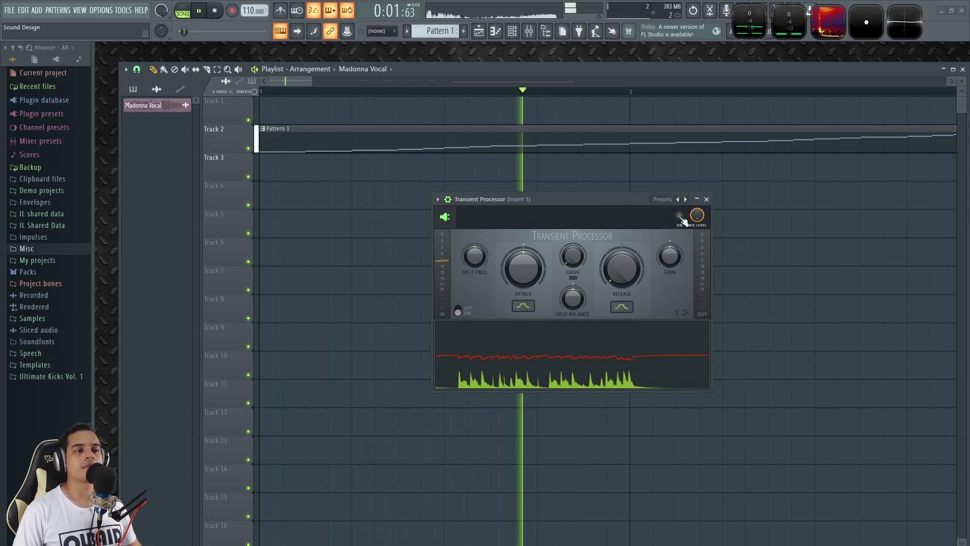
click(681, 218)
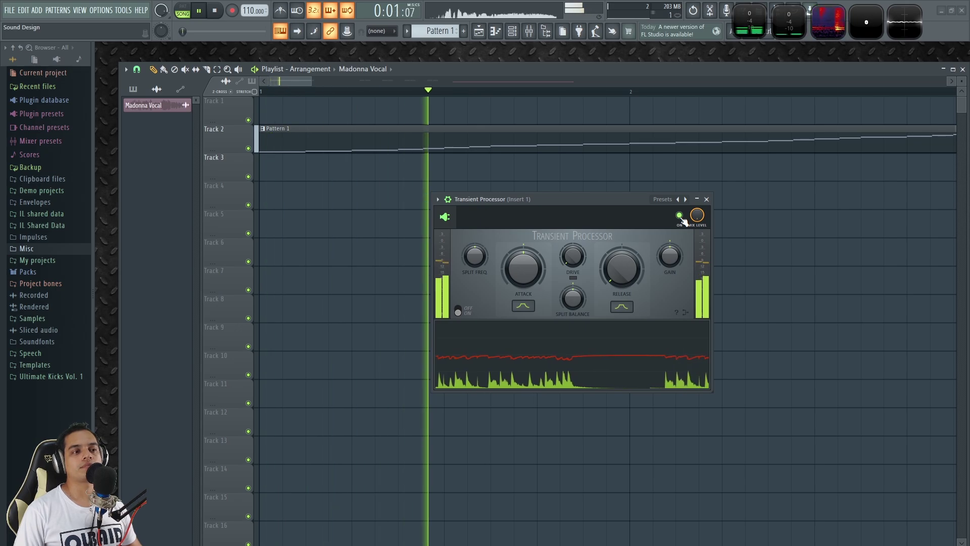
key(space)
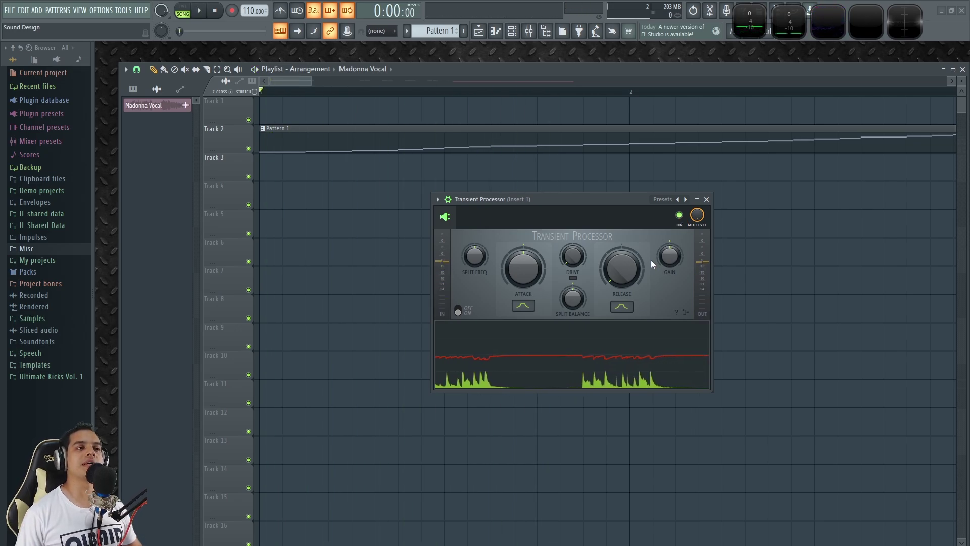
Try Transient Processor's release at -62.5% and -40.0% while replaying Pattern 1, and return it to its minimum.
drag(627, 265, 626, 257)
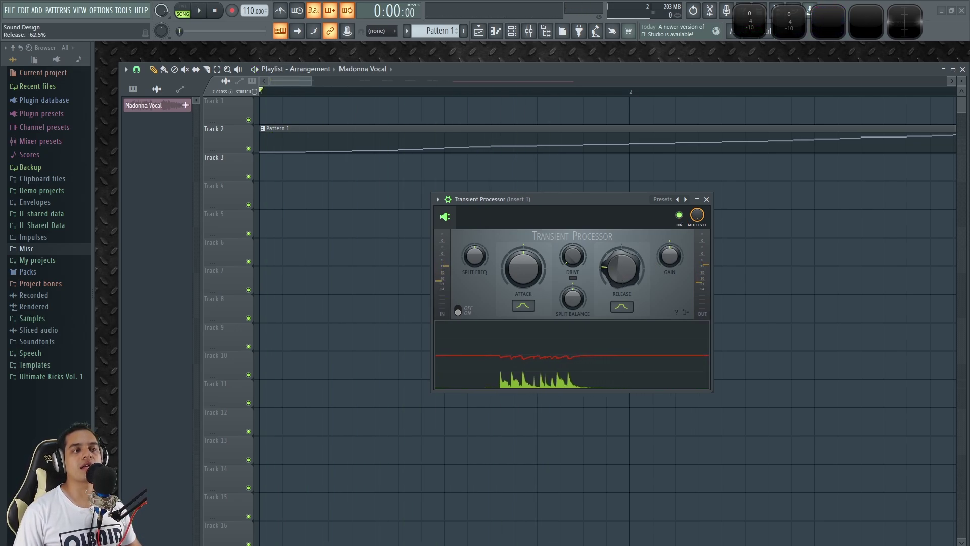
key(space)
mouse_move(619, 271)
mouse_down()
mouse_move(619, 259)
mouse_move(622, 268)
mouse_up()
key(space)
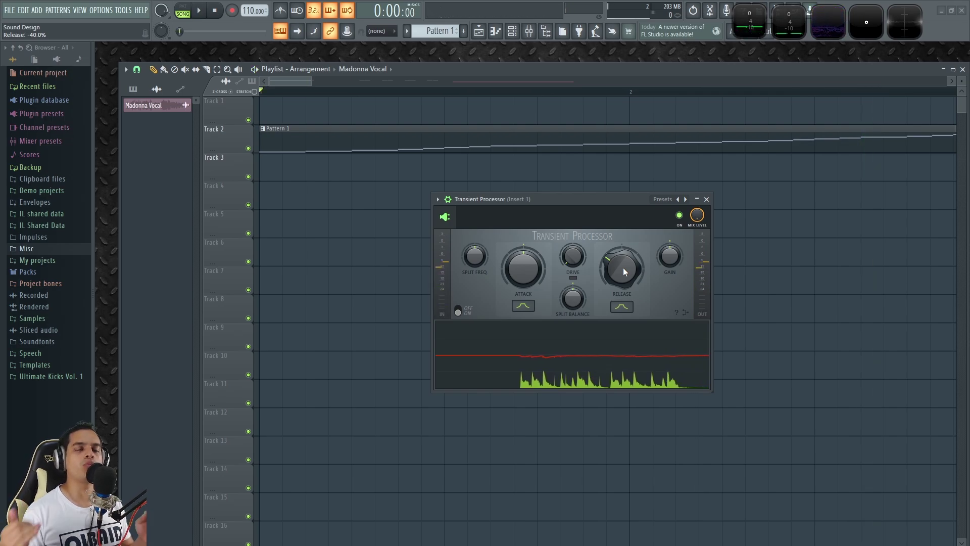
key(space)
drag(623, 268, 628, 271)
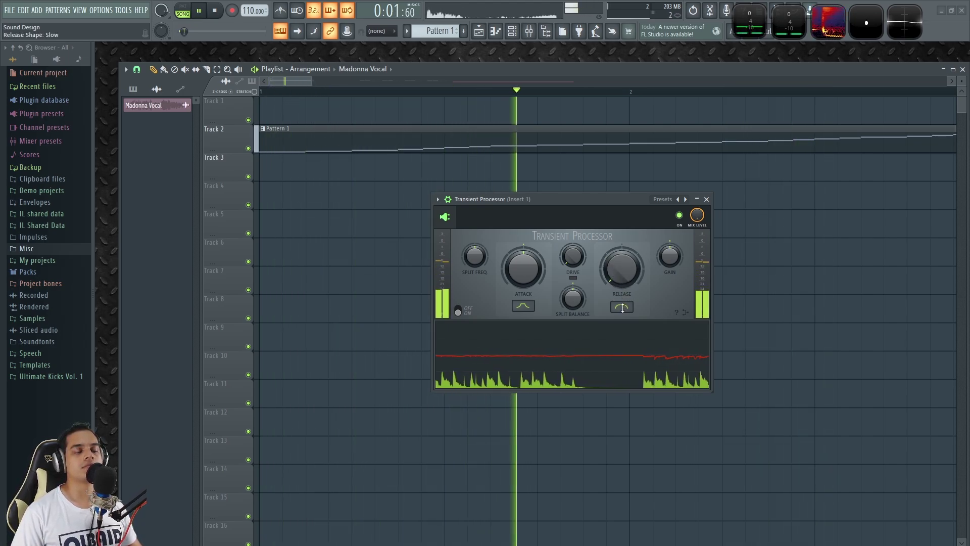
Raise Transient Processor's attack, try other release shapes before choosing Slow, and compare Pattern 1 with the effect bypassed.
click(623, 307)
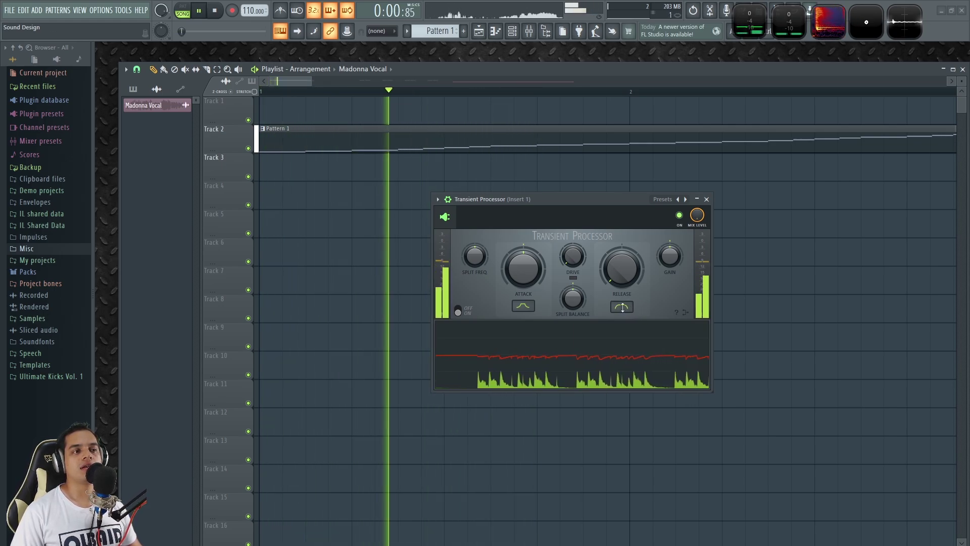
key(space)
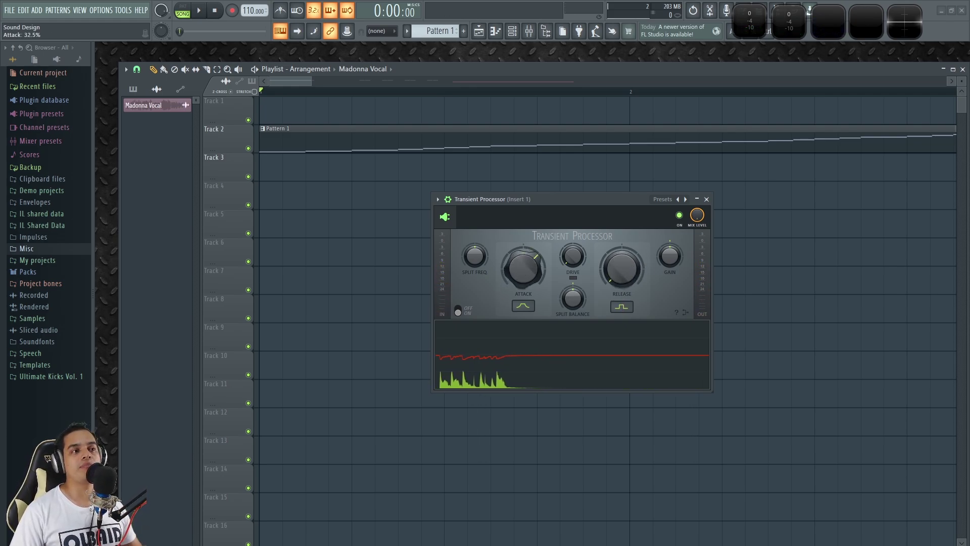
drag(529, 270, 529, 299)
click(621, 307)
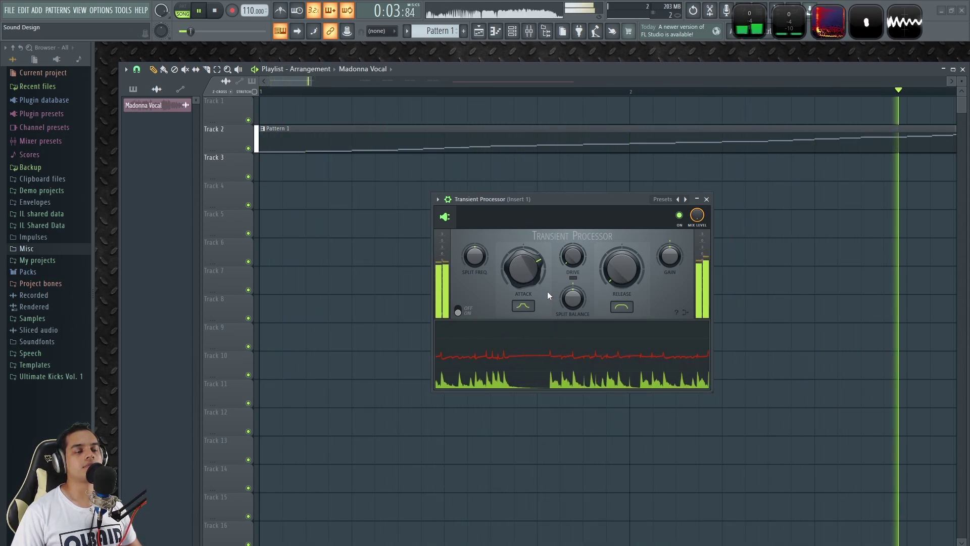
click(679, 216)
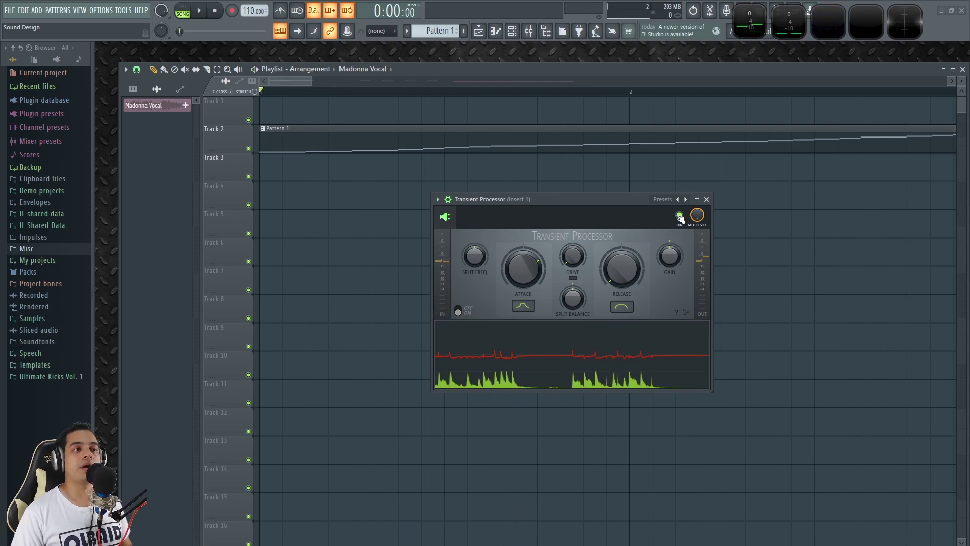
Place the playback position at bar 5 and audition the short paired Pattern 1 clips on Track 2 through Transient Processor.
scroll(528, 173, down, 6)
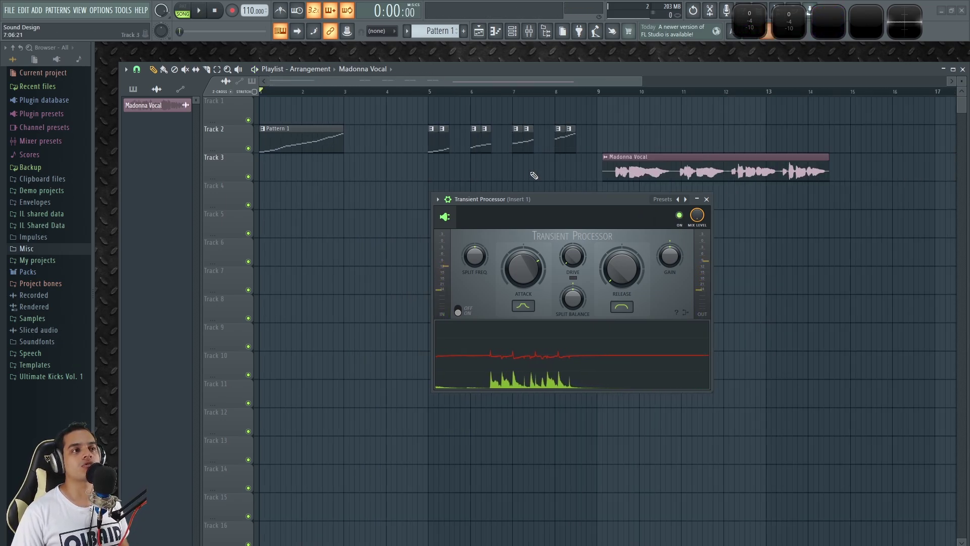
scroll(346, 94, up, 4)
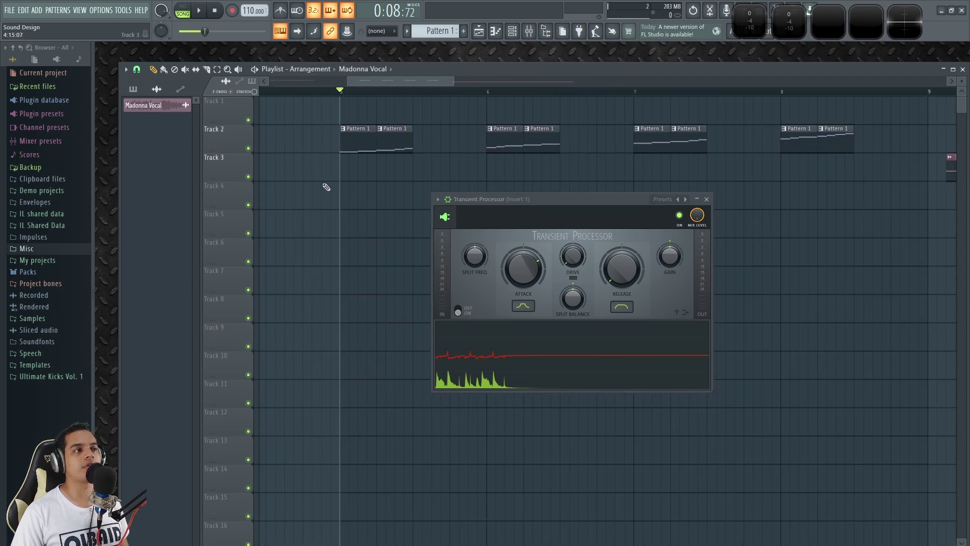
scroll(328, 181, up, 2)
key(space)
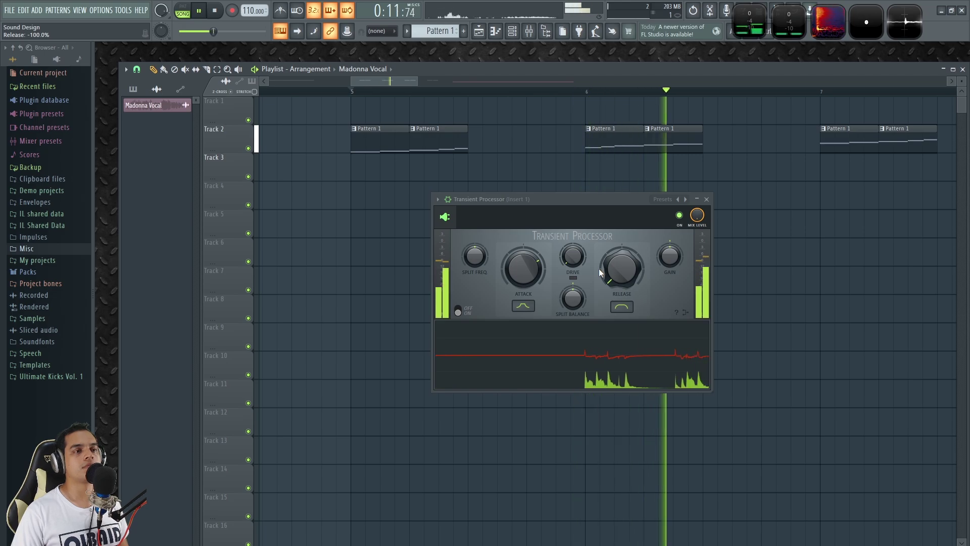
key(space)
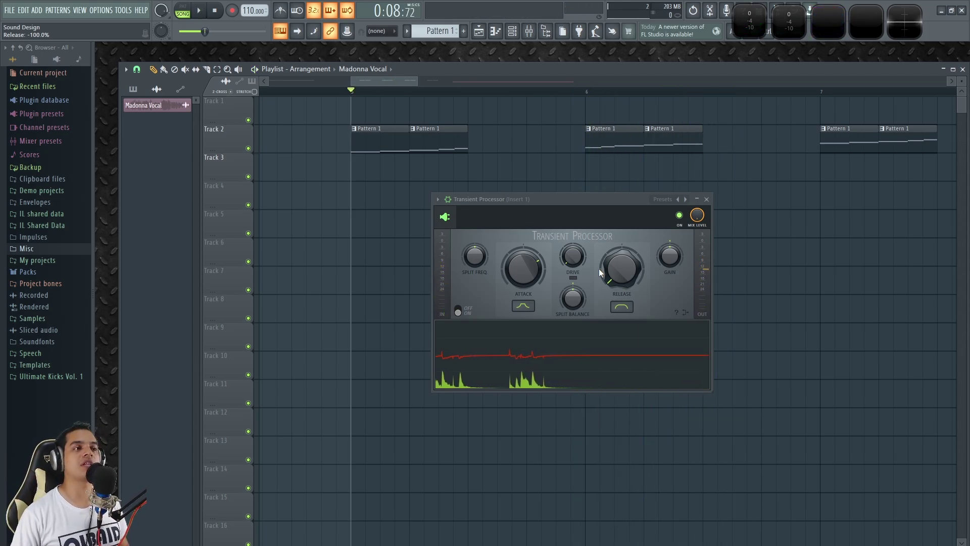
key(space)
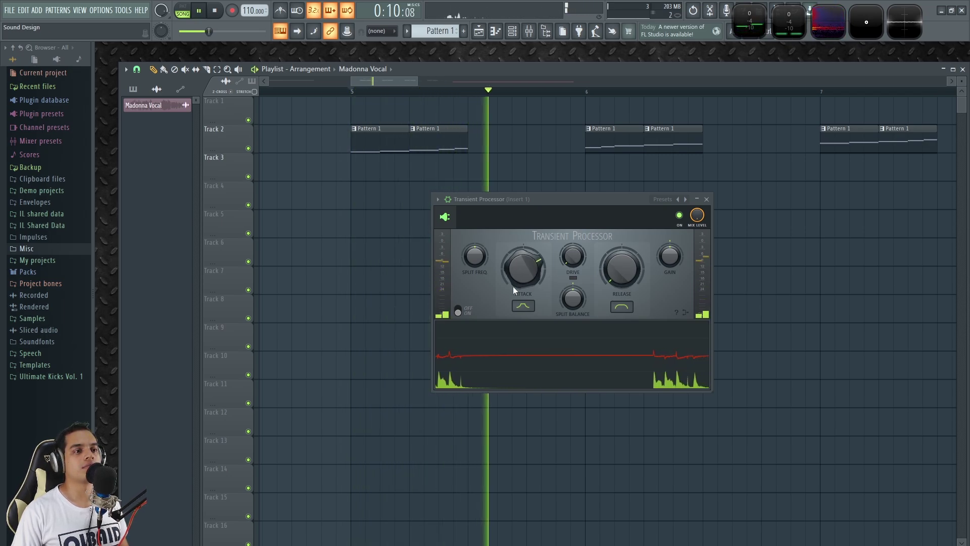
key(space)
key(space)
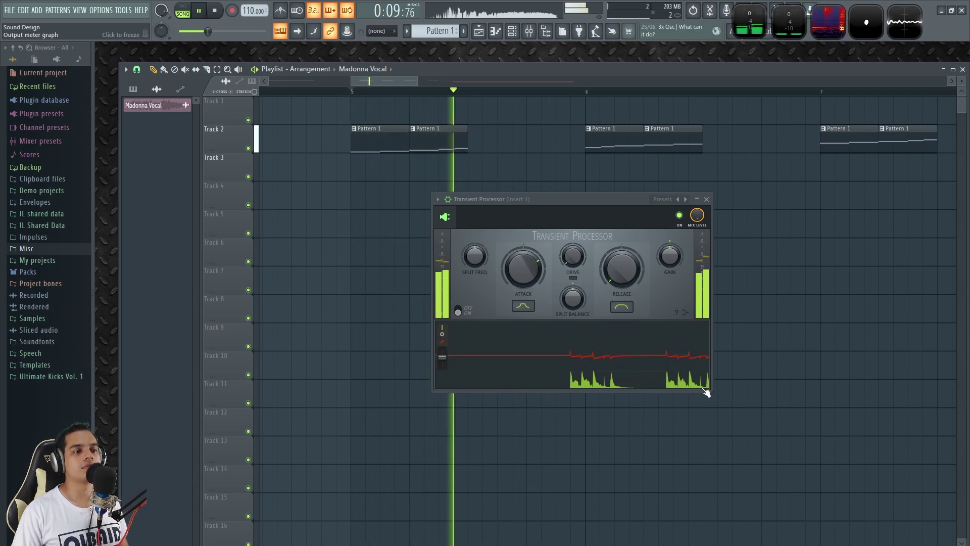
Load Fruity Limiter into slot 6 of Insert 1, after Transient Processor, and detach its window.
key(F9)
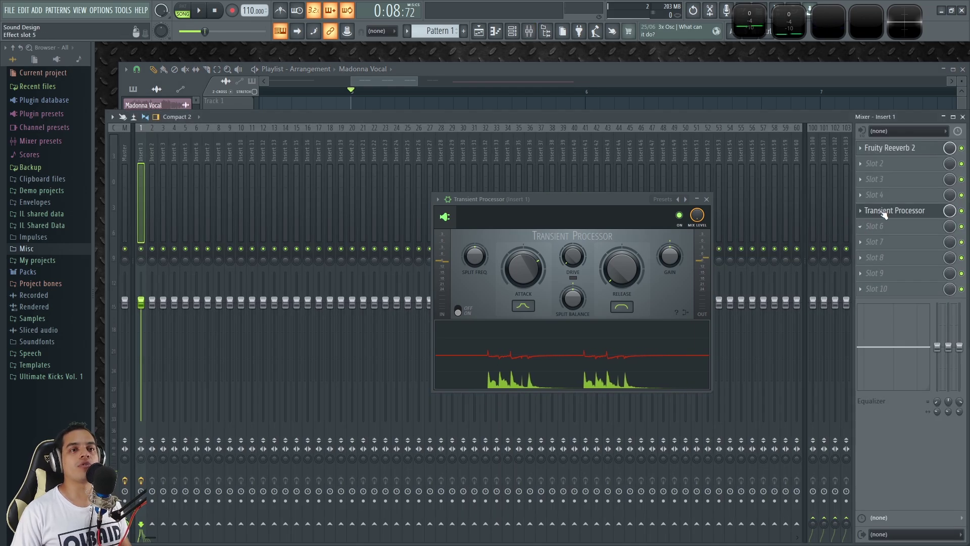
click(875, 227)
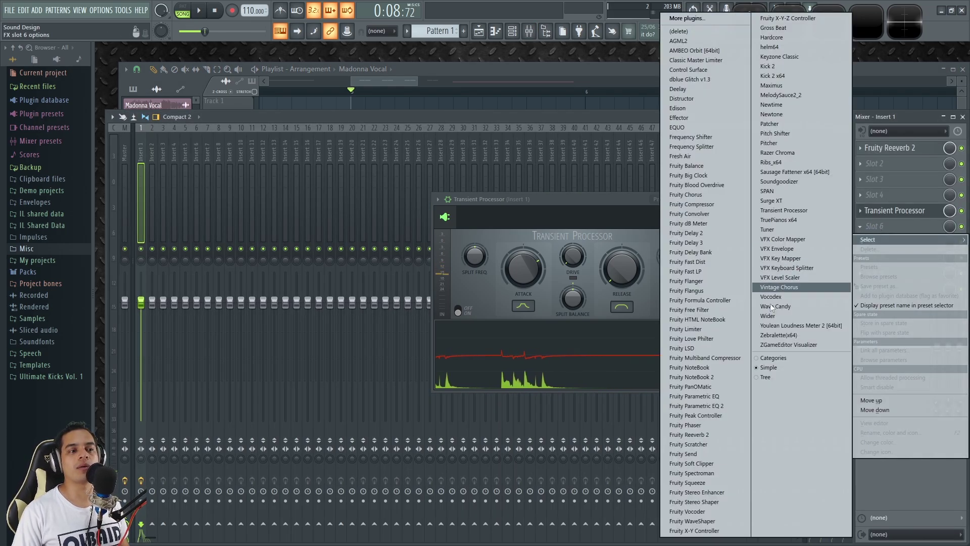
click(707, 329)
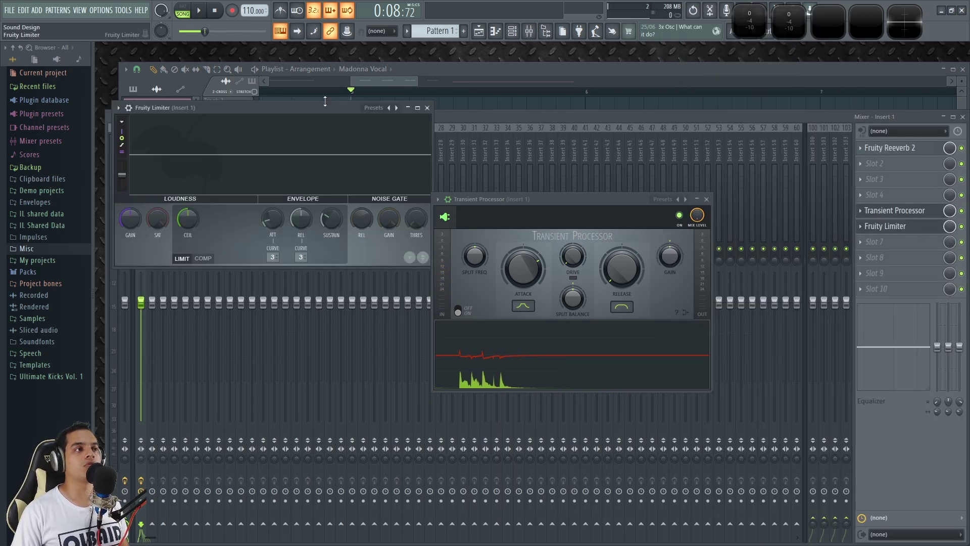
click(393, 343)
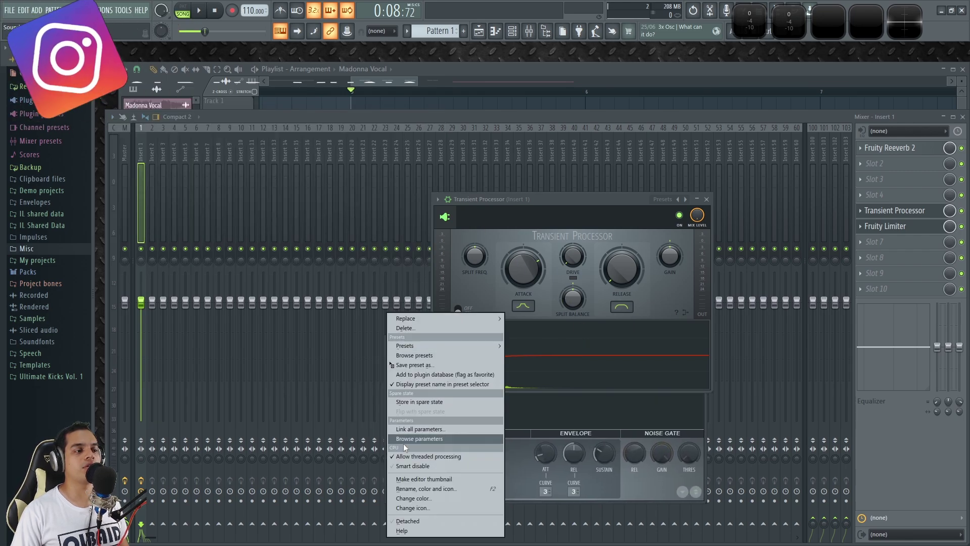
click(404, 521)
Arrange the Transient Processor and Fruity Limiter windows side by side and resize the Fruity Limiter window.
drag(549, 204, 489, 126)
drag(472, 342, 449, 338)
drag(531, 344, 766, 139)
drag(546, 121, 314, 127)
drag(678, 135, 528, 129)
drag(767, 285, 845, 355)
Adjust Fruity Limiter's noise gate threshold, gain and release while auditioning the short Pattern 1 clips.
key(space)
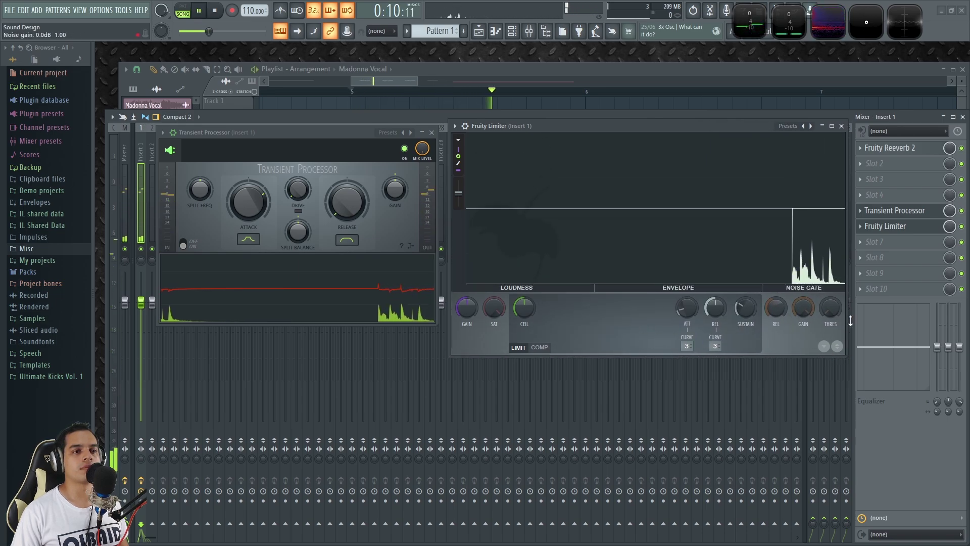
drag(833, 321, 833, 311)
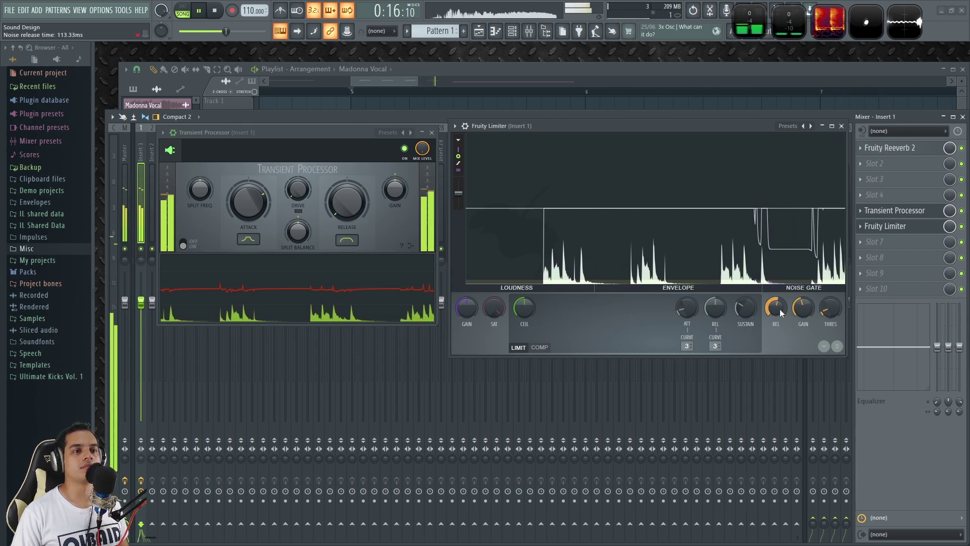
drag(835, 313, 835, 309)
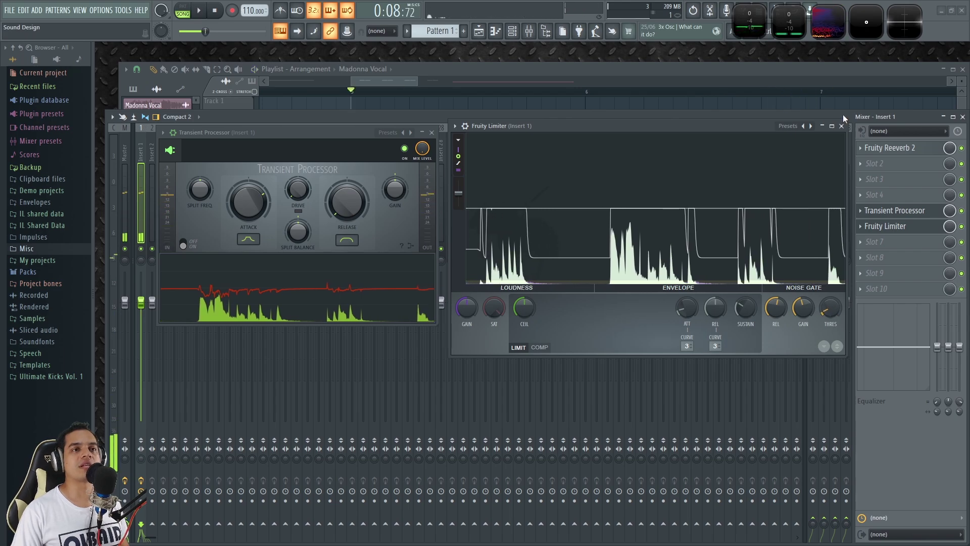
Stop playback, move both plugin windows lower, and bring the Playlist in front of the Mixer.
click(922, 230)
key(space)
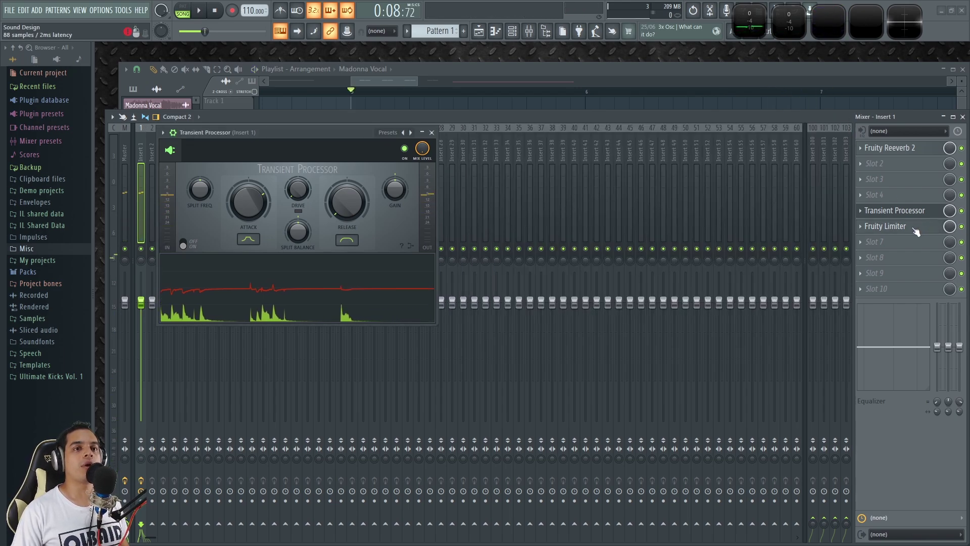
click(916, 229)
drag(556, 124, 547, 173)
click(329, 158)
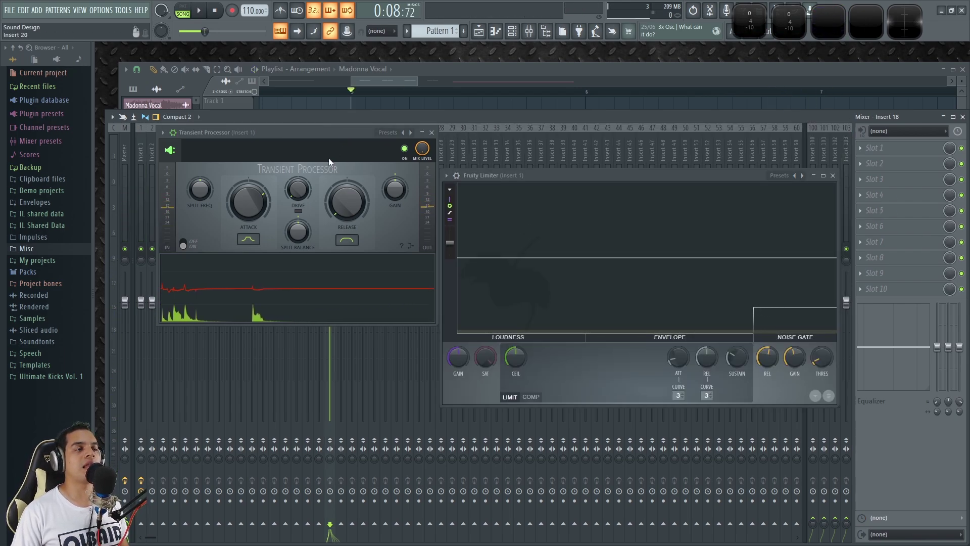
drag(340, 134, 320, 182)
click(507, 75)
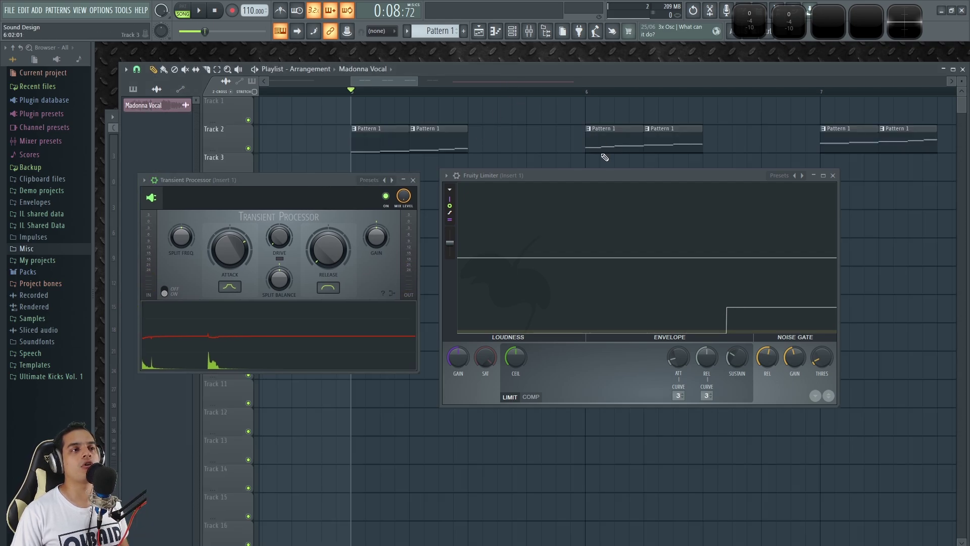
Place the playback position at the start of the Madonna Vocal clip on Track 3 and audition it through both effects.
scroll(535, 163, down, 4)
scroll(533, 164, down, 4)
scroll(667, 132, up, 3)
drag(659, 144, 519, 103)
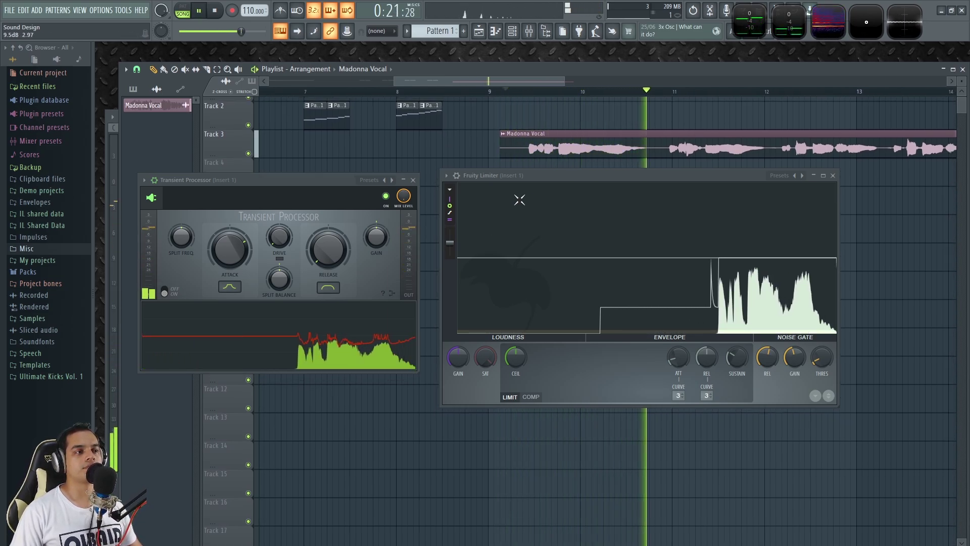
key(space)
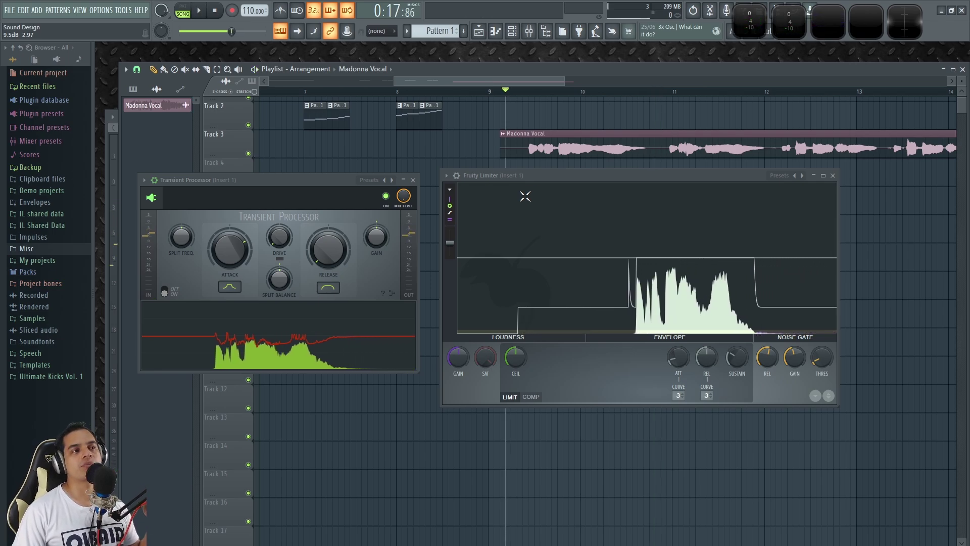
drag(538, 177, 559, 192)
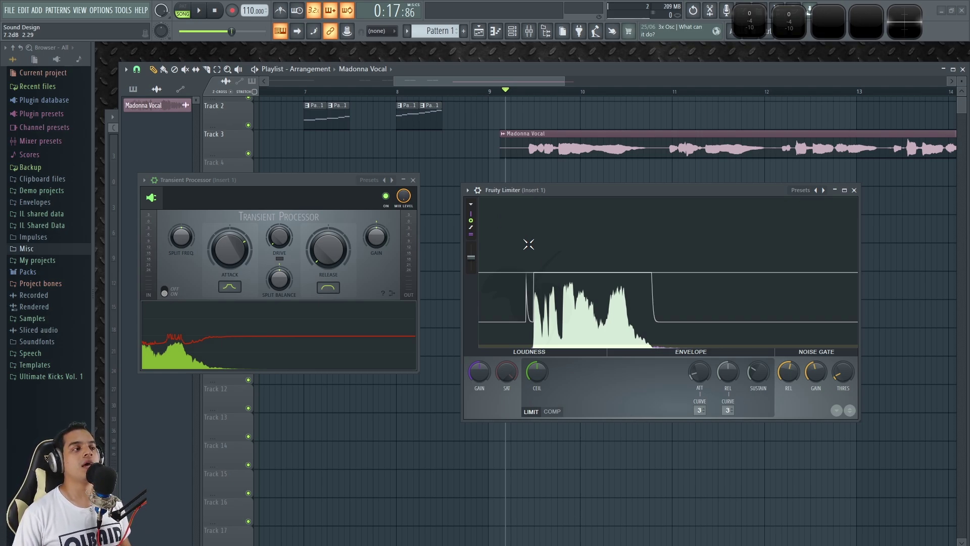
key(space)
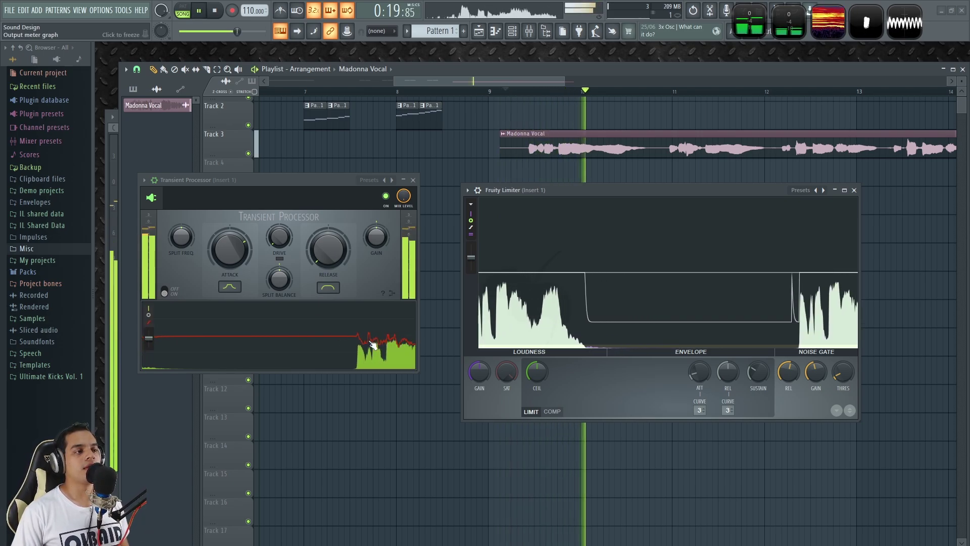
key(space)
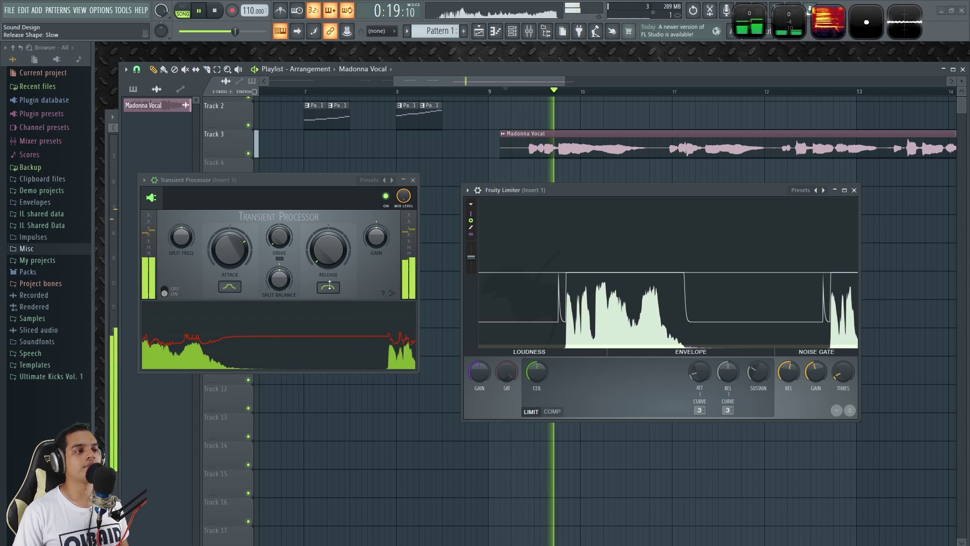
Set Transient Processor's release shape to Sharp and bypass Fruity Limiter while replaying the Madonna Vocal.
click(329, 287)
key(space)
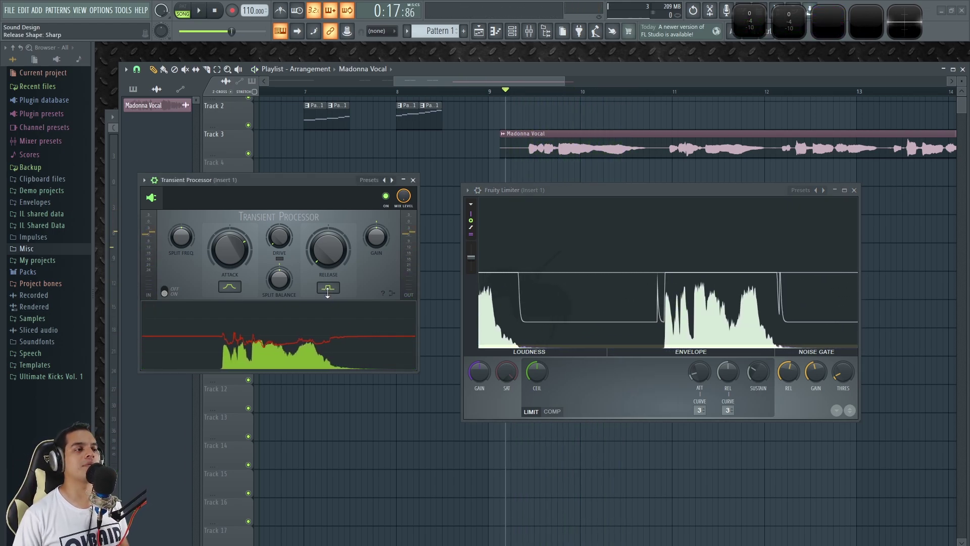
click(478, 190)
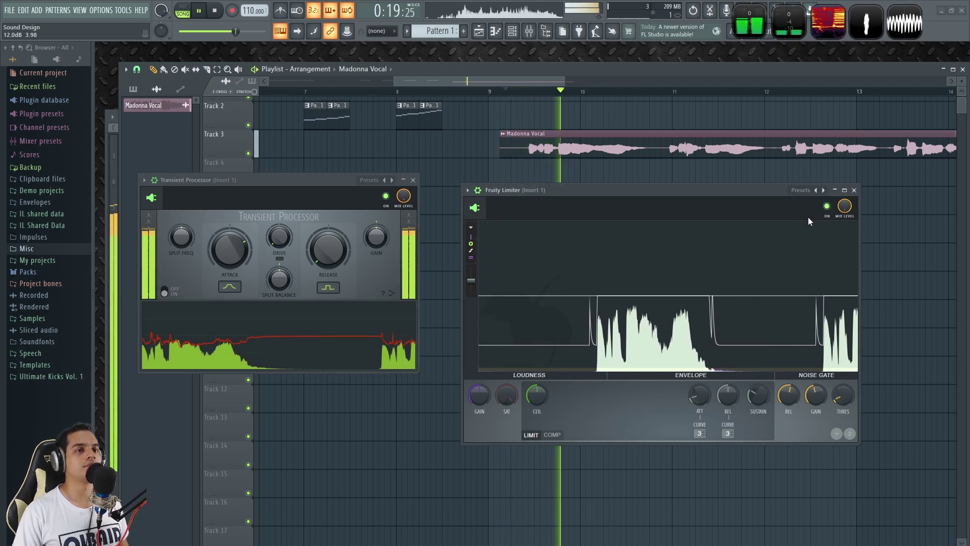
click(826, 207)
drag(542, 192, 548, 174)
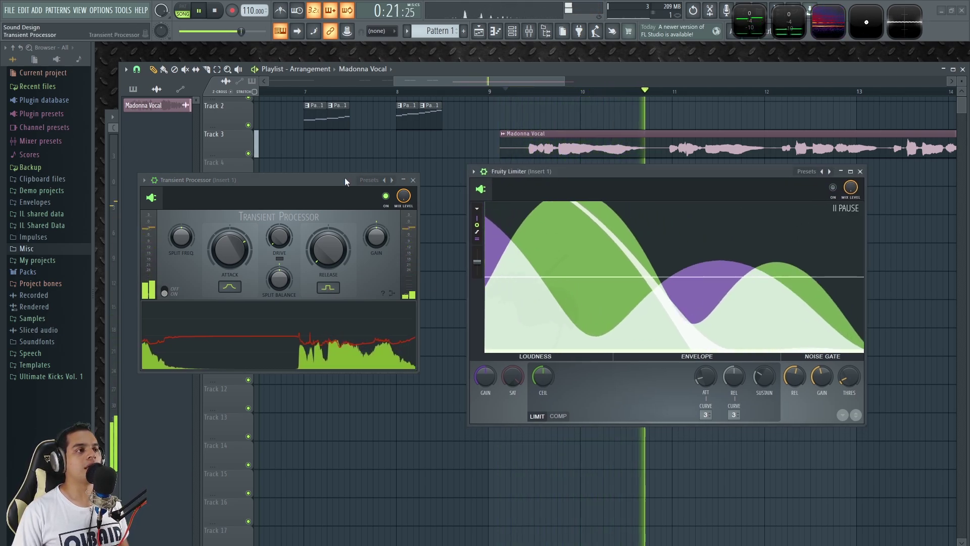
drag(344, 177, 360, 173)
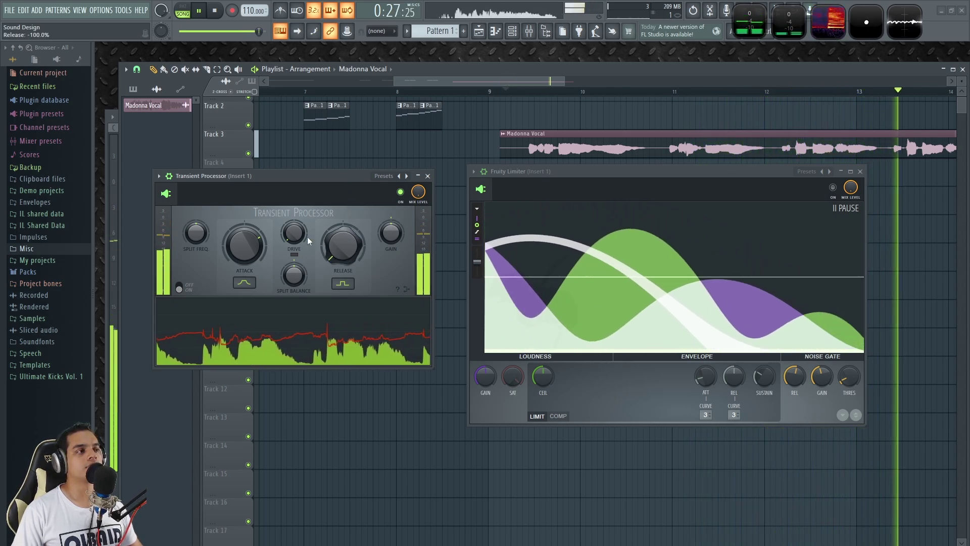
Raise Transient Processor's release from its minimum and compare the Madonna Vocal with the effect bypassed and enabled.
drag(343, 250, 347, 250)
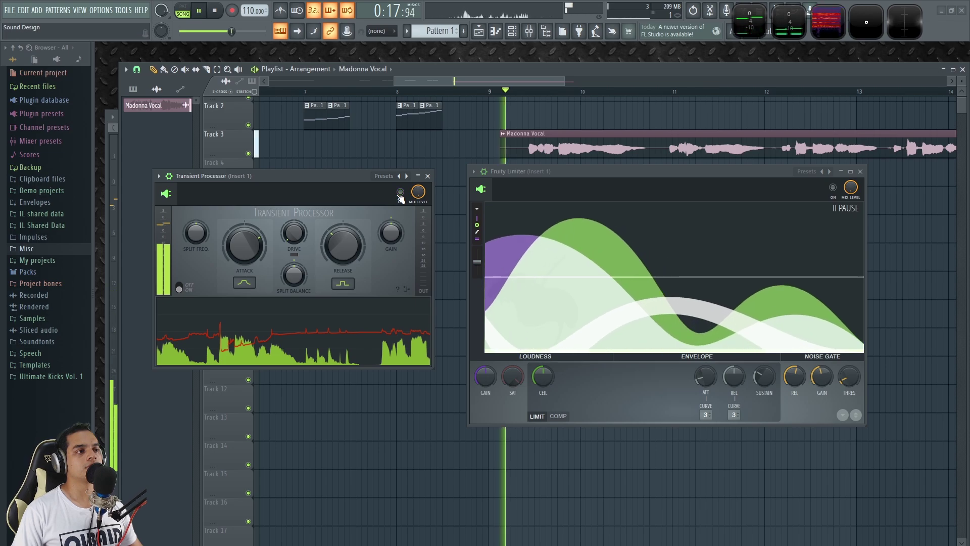
click(401, 192)
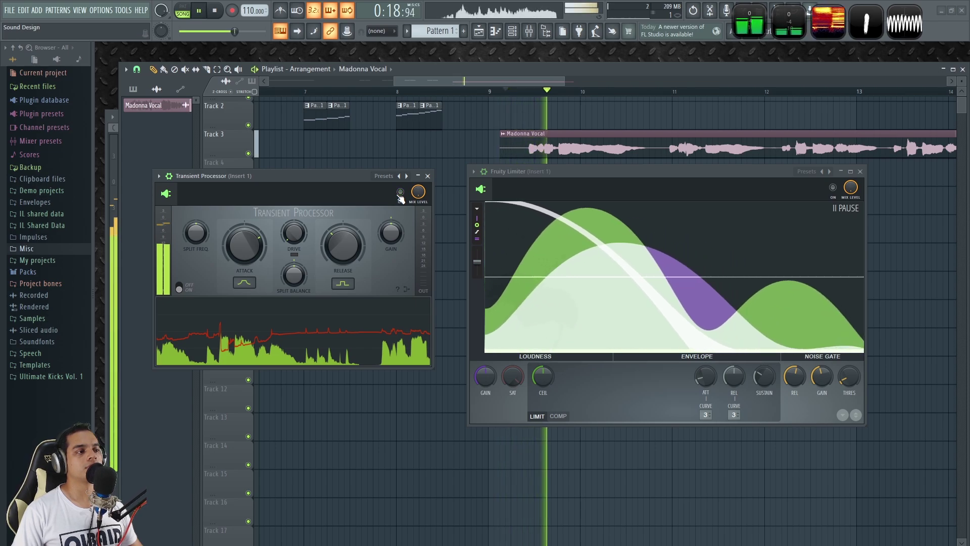
key(space)
click(400, 193)
key(space)
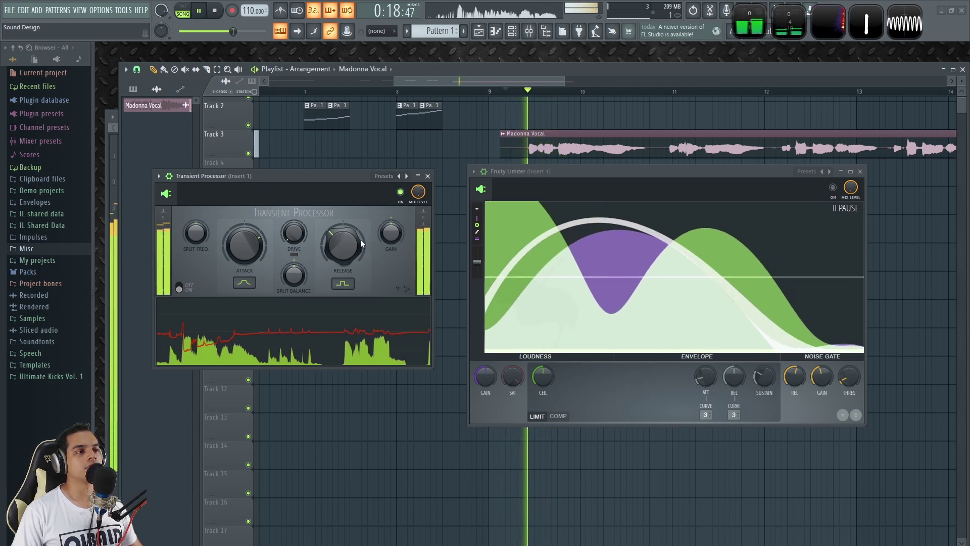
Lower Transient Processor's release to minimum, raise its attack, set both envelope shapes to Slow, and audition the Madonna Vocal.
mouse_move(351, 246)
mouse_down()
mouse_move(351, 283)
mouse_move(341, 273)
mouse_up()
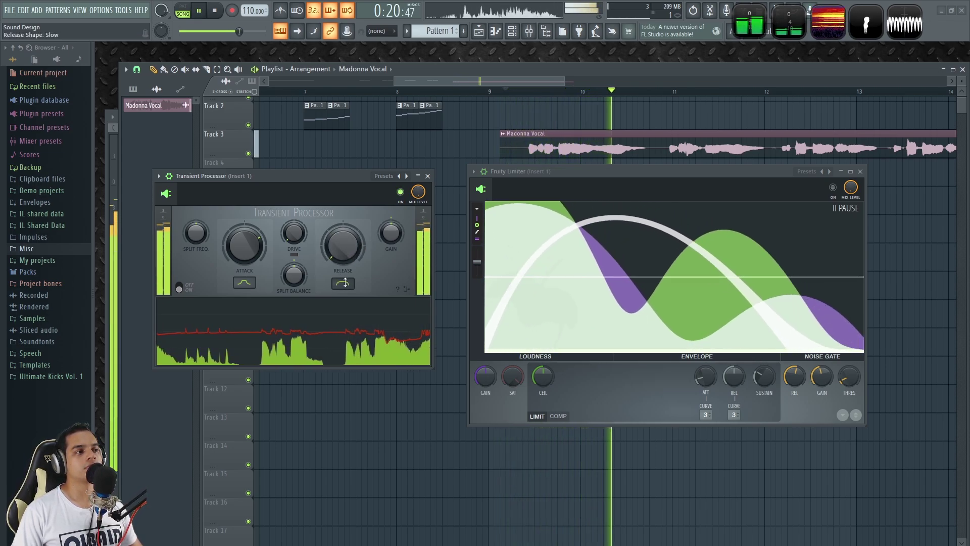
drag(243, 283, 242, 278)
key(space)
key(space)
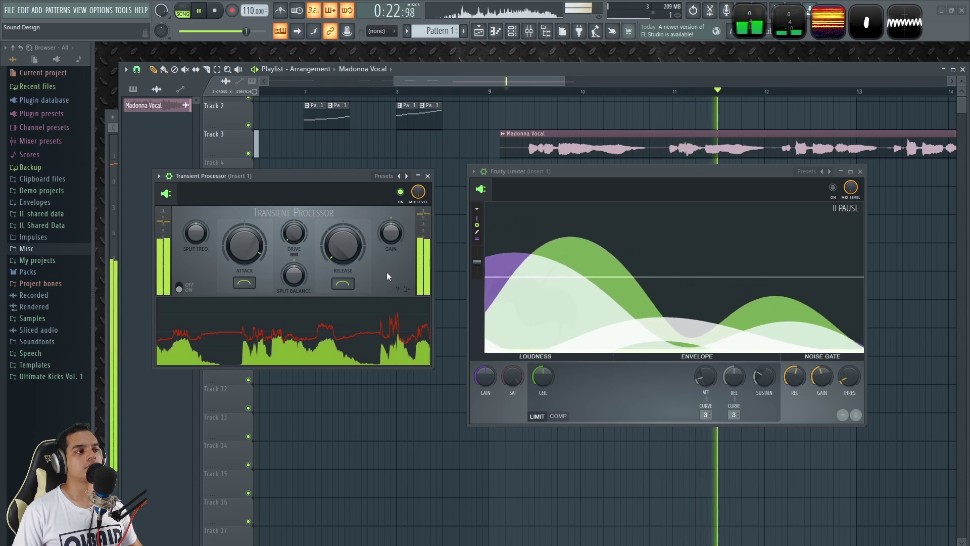
key(space)
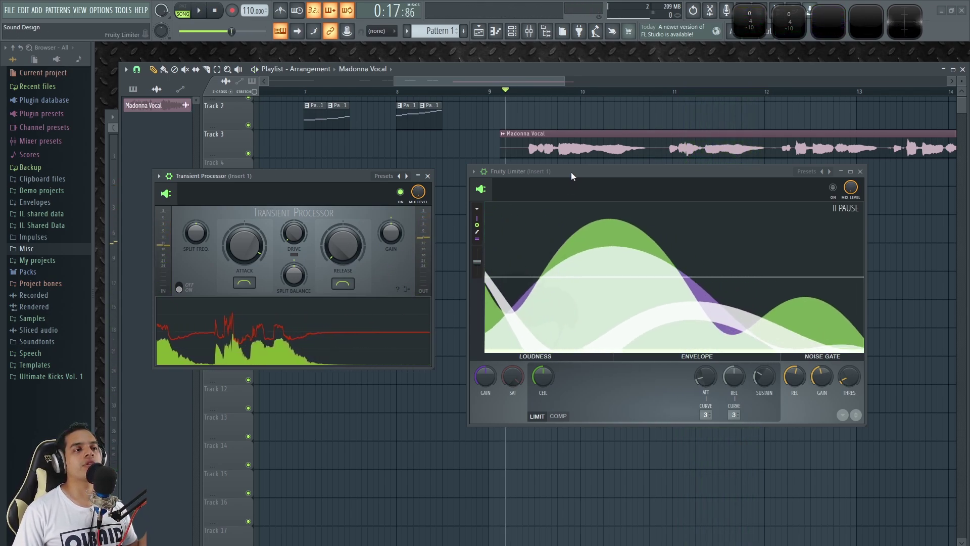
Reposition the Transient Processor and Fruity Limiter windows side by side below the Madonna Vocal clip.
drag(572, 171, 572, 206)
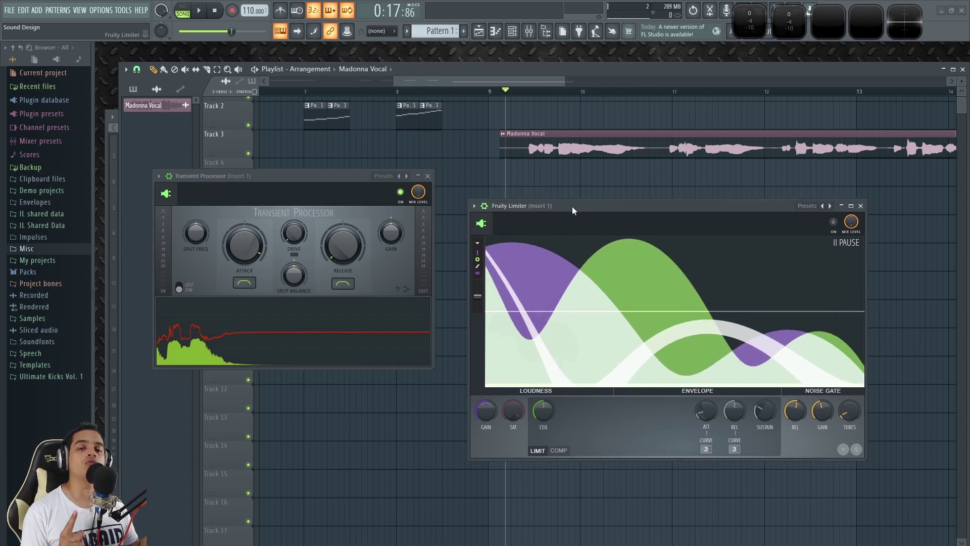
drag(263, 175, 283, 195)
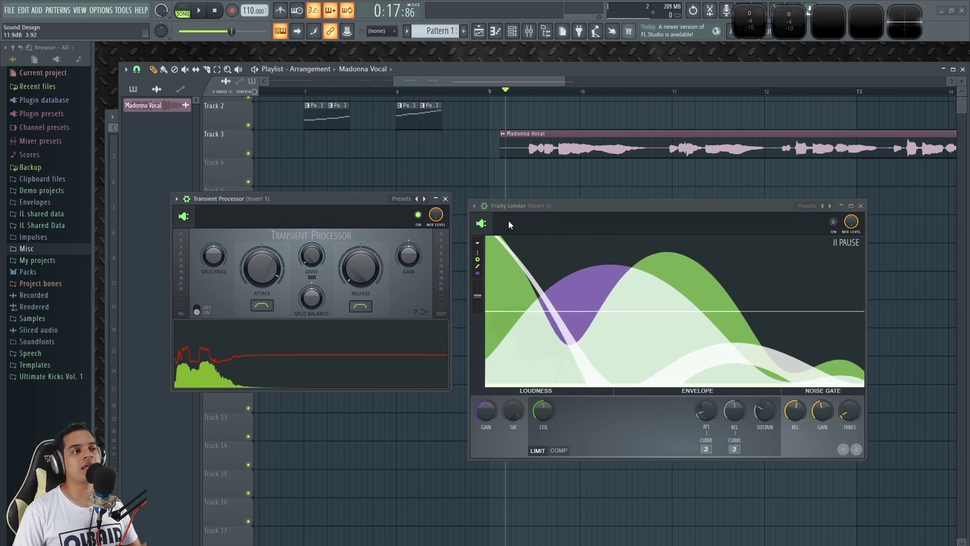
drag(528, 207, 536, 199)
drag(368, 201, 353, 186)
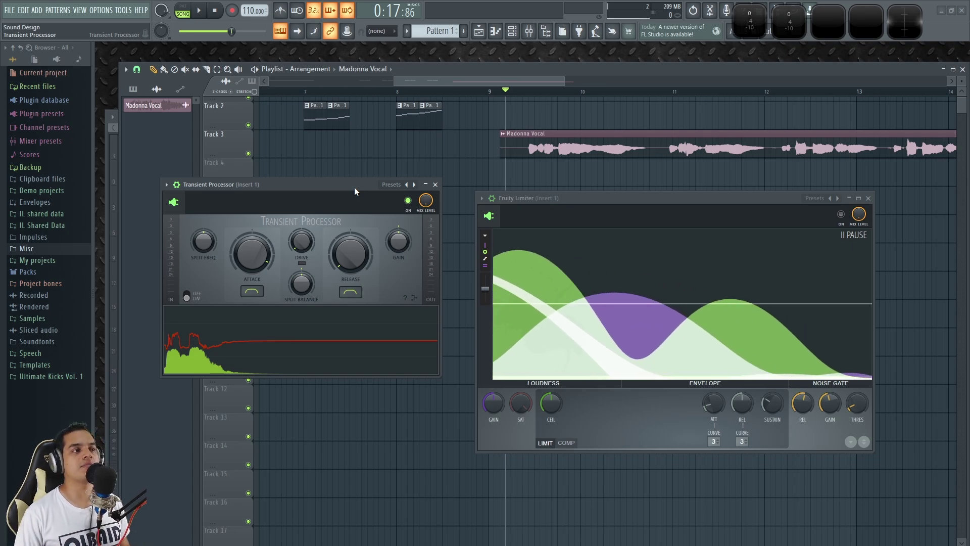
drag(570, 198, 560, 190)
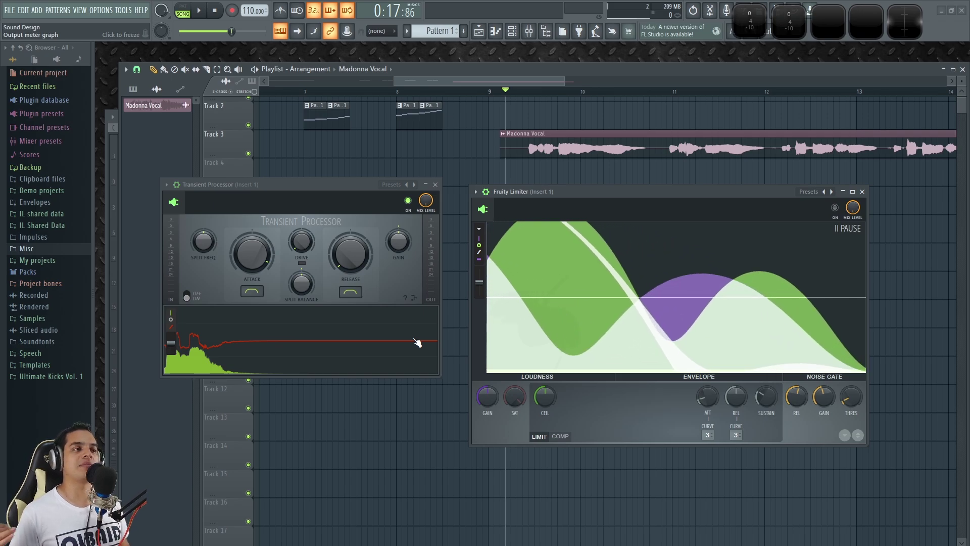
Play the Madonna Vocal with Fruity Limiter enabled too, raising its noise gate threshold and adjusting the gate's gain and release.
key(space)
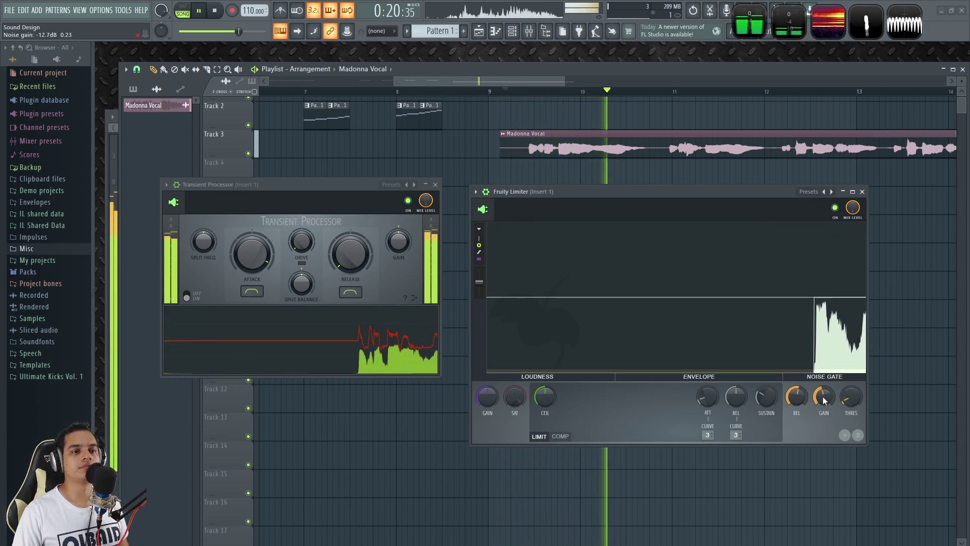
drag(851, 403, 851, 387)
drag(797, 402, 855, 402)
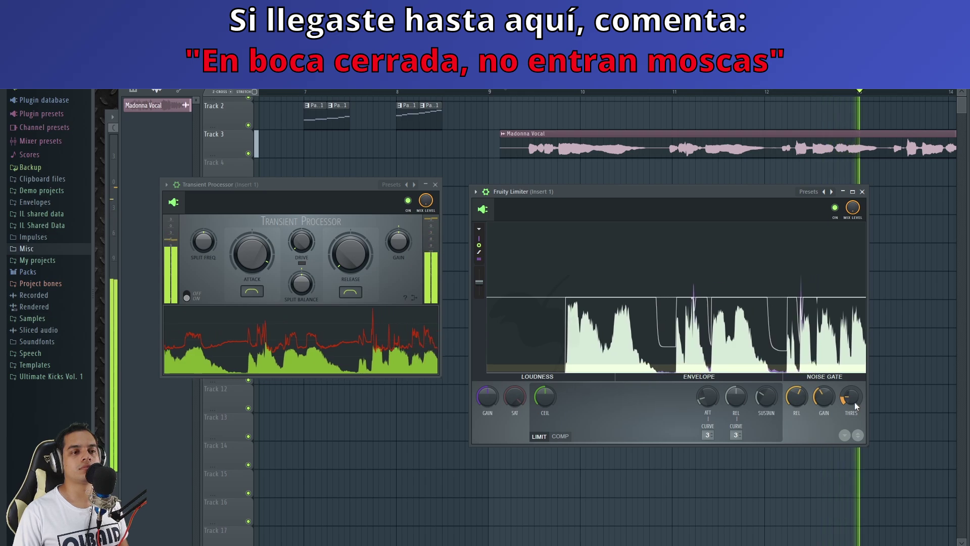